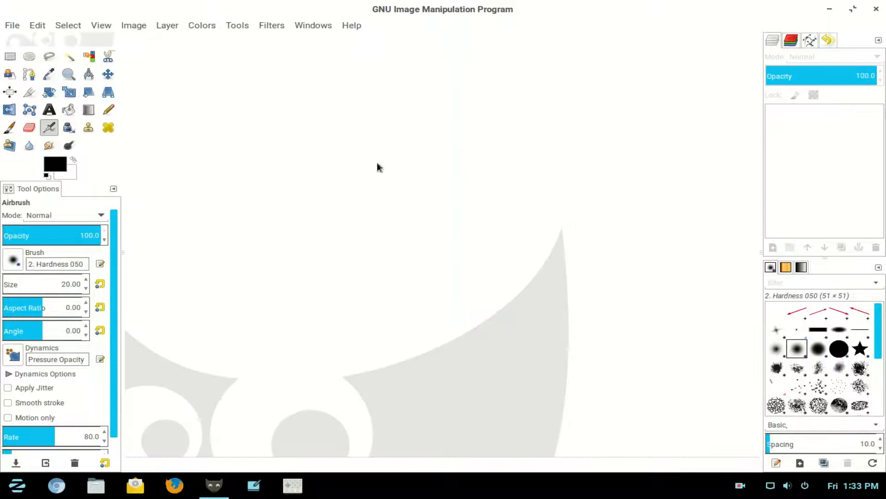
Open IMG_7118.JPG from the new-Pick folder on the Desktop
{"action": "left_click", "coordinate": [19, 27]}
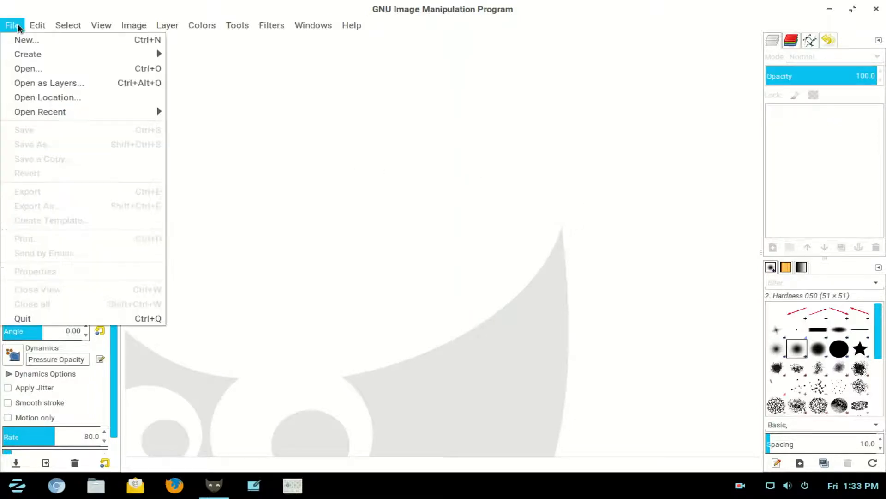
{"action": "left_click", "coordinate": [13, 67]}
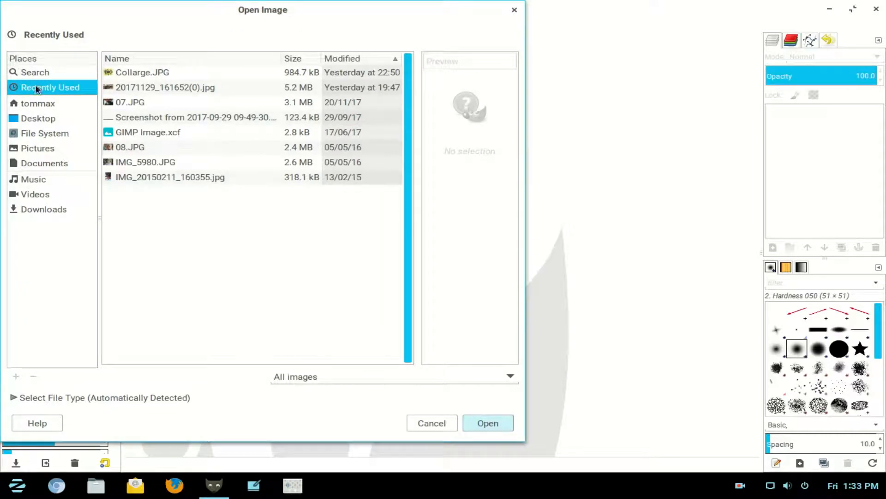
{"action": "left_click", "coordinate": [37, 118]}
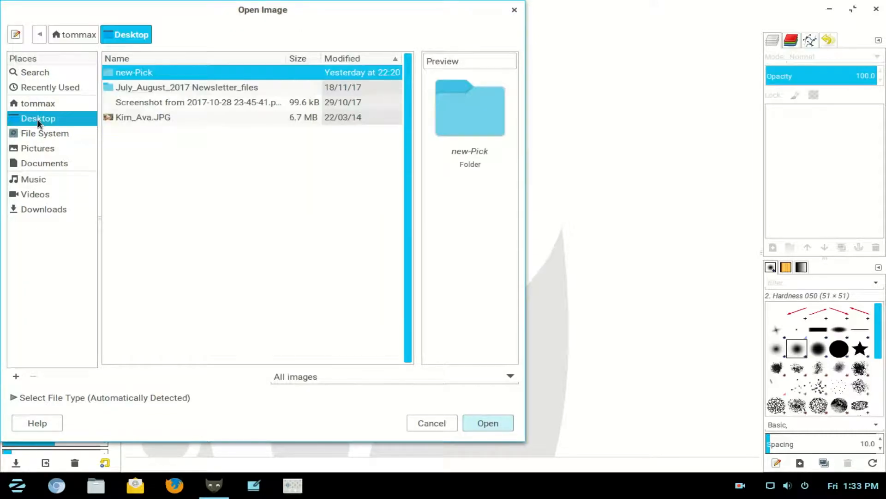
{"action": "double_click", "coordinate": [150, 72]}
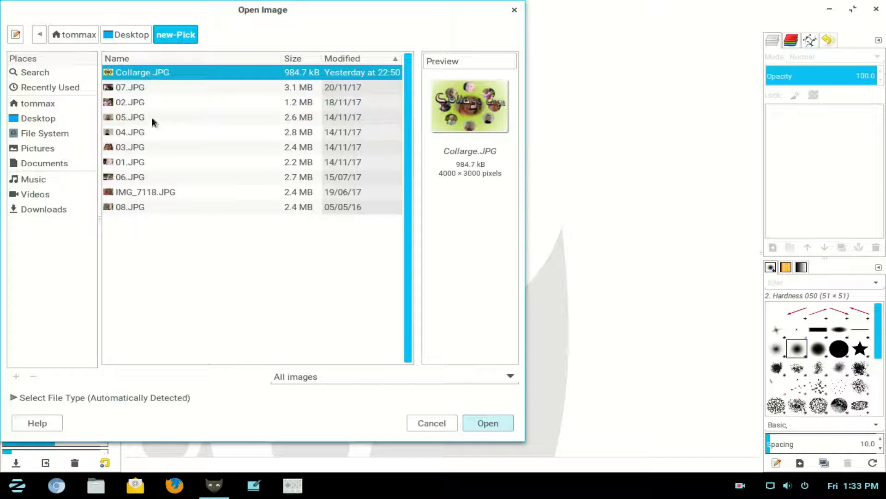
{"action": "left_click", "coordinate": [145, 192]}
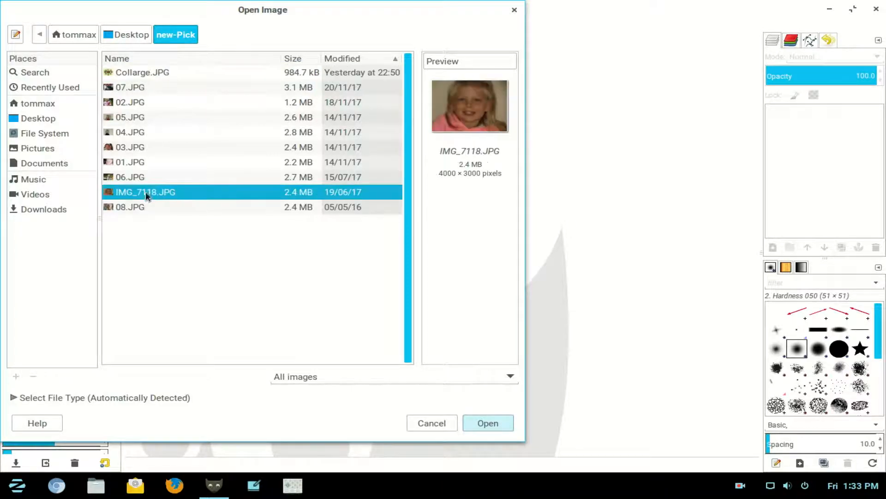
{"action": "left_click", "coordinate": [500, 422]}
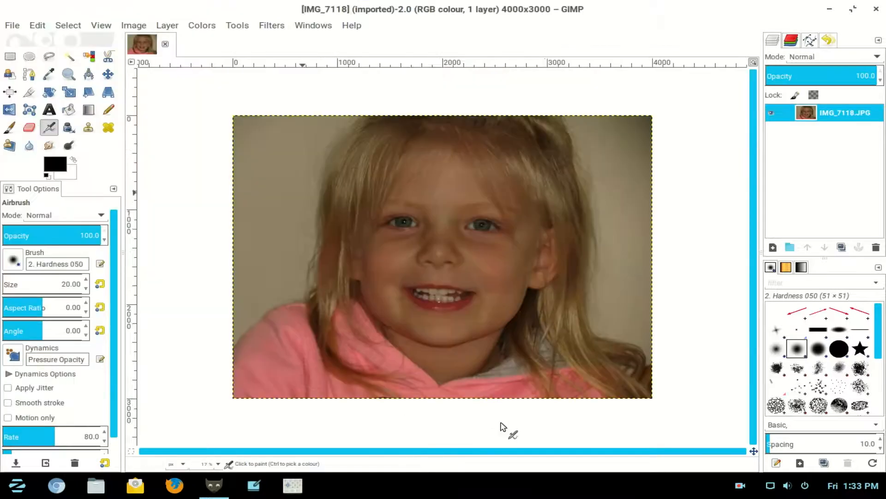
{"action": "left_click", "coordinate": [754, 64]}
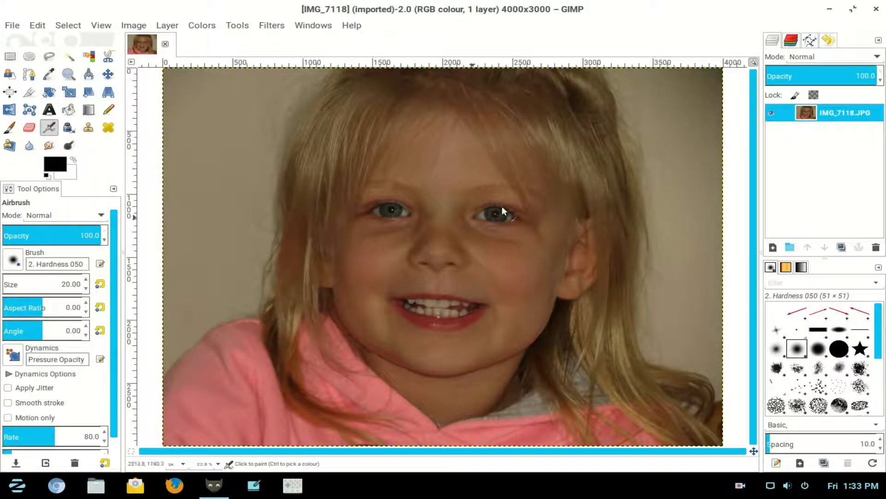
Add a transparent 4000 × 3000 px layer above the photo and set the foreground colour to green a0c609
{"action": "left_click", "coordinate": [772, 246]}
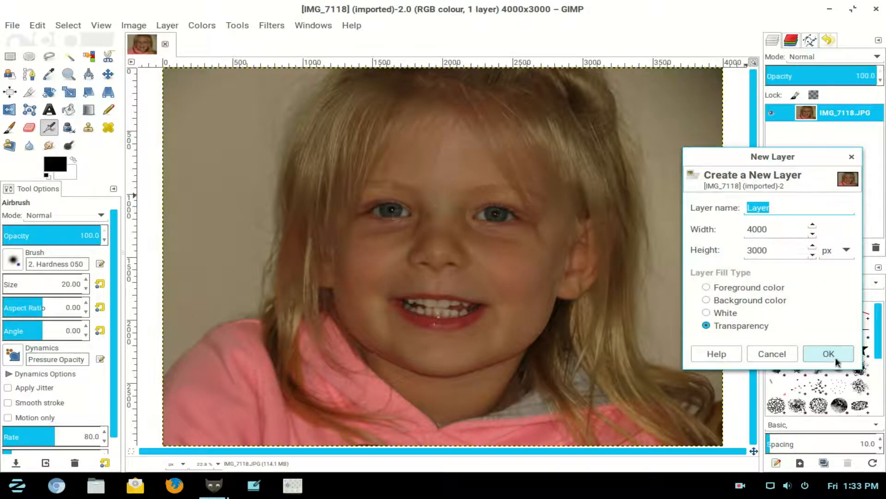
{"action": "left_click", "coordinate": [836, 358]}
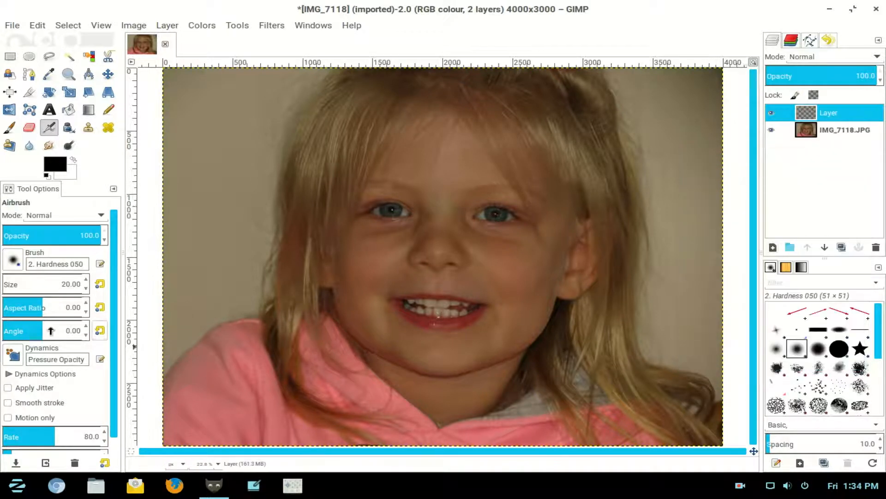
{"action": "left_click", "coordinate": [55, 167]}
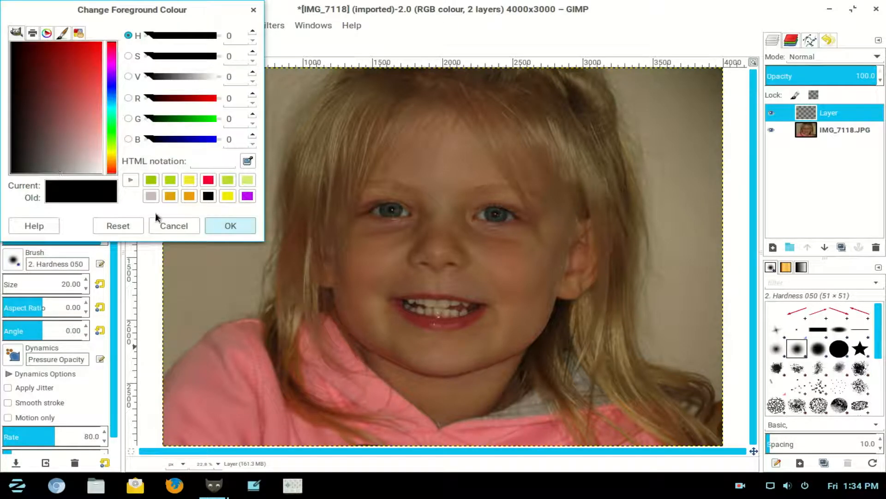
{"action": "left_click", "coordinate": [149, 179]}
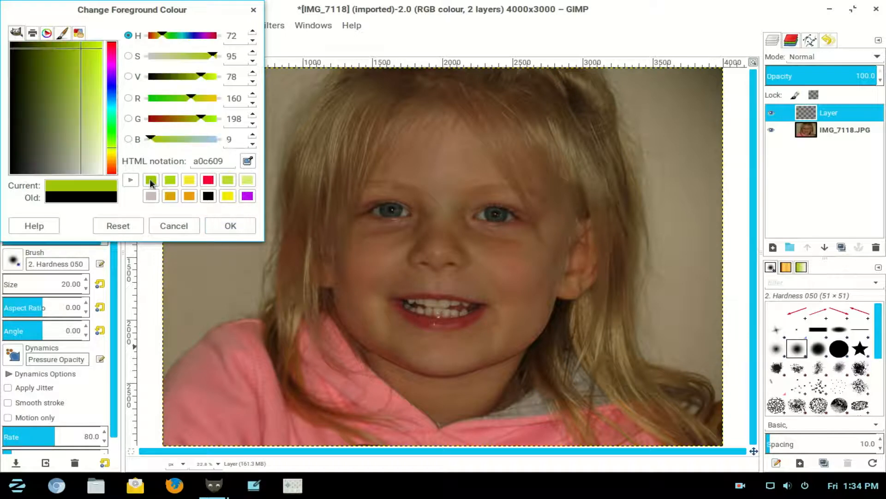
{"action": "left_click", "coordinate": [223, 226]}
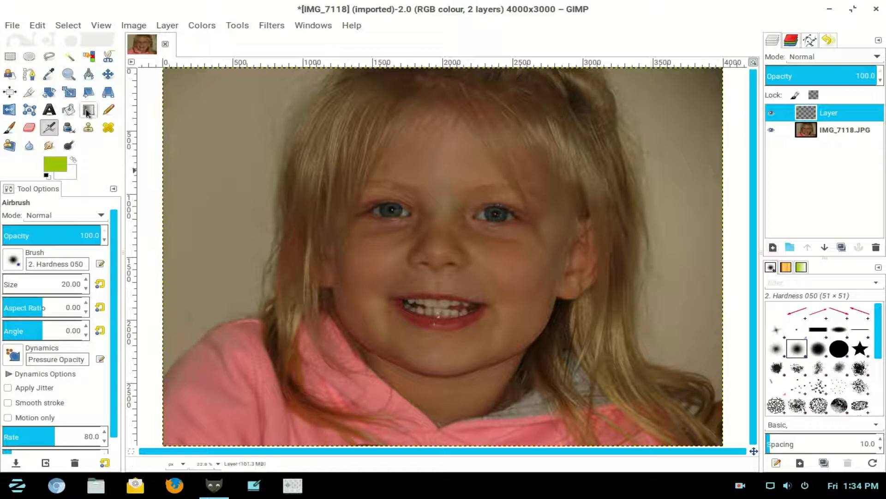
Fill the new layer with a radial FG to BG gradient from the centre to the upper-right corner, lower it beneath the photo, and select the photo layer
{"action": "left_click", "coordinate": [87, 110]}
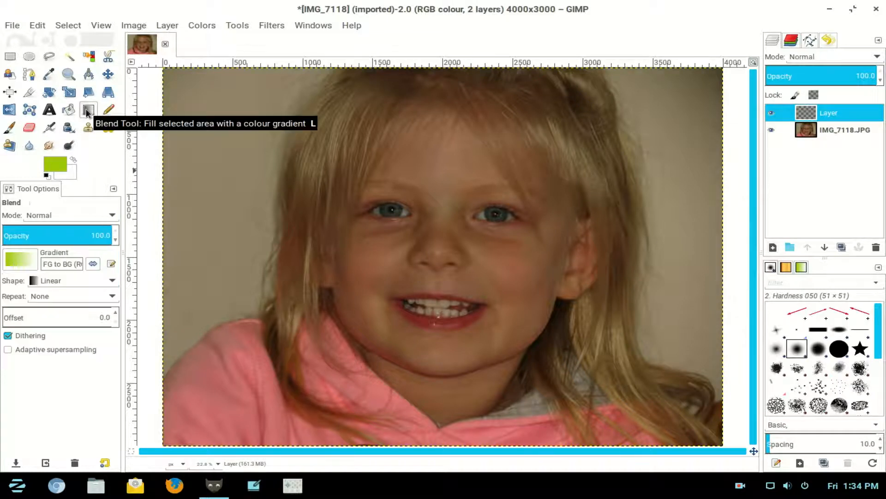
{"action": "left_click", "coordinate": [115, 282]}
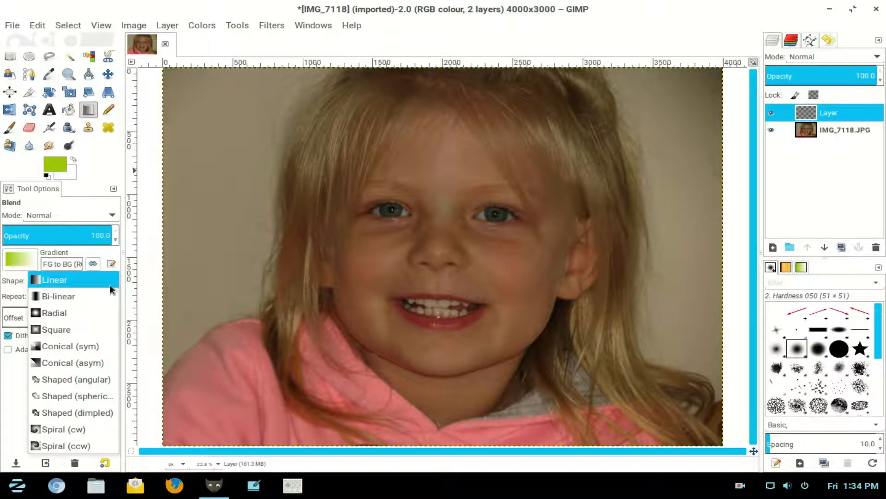
{"action": "left_click", "coordinate": [85, 313]}
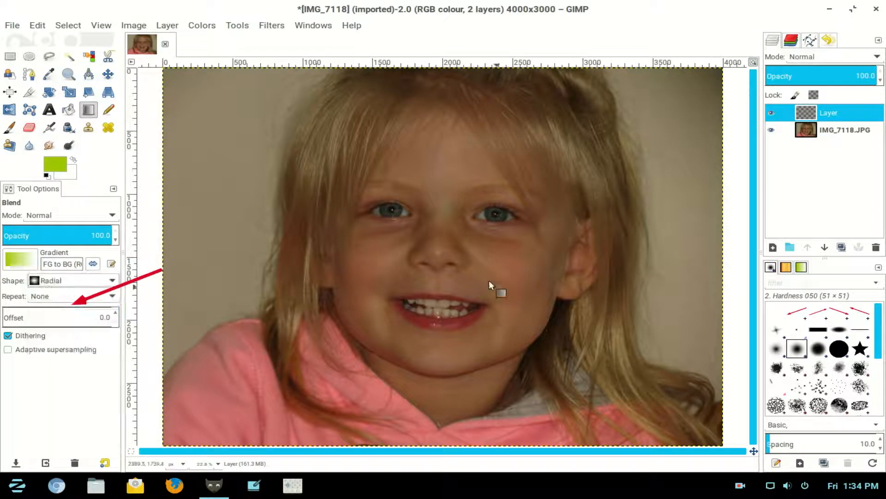
{"action": "left_click_drag", "start_coordinate": [440, 257], "coordinate": [717, 69]}
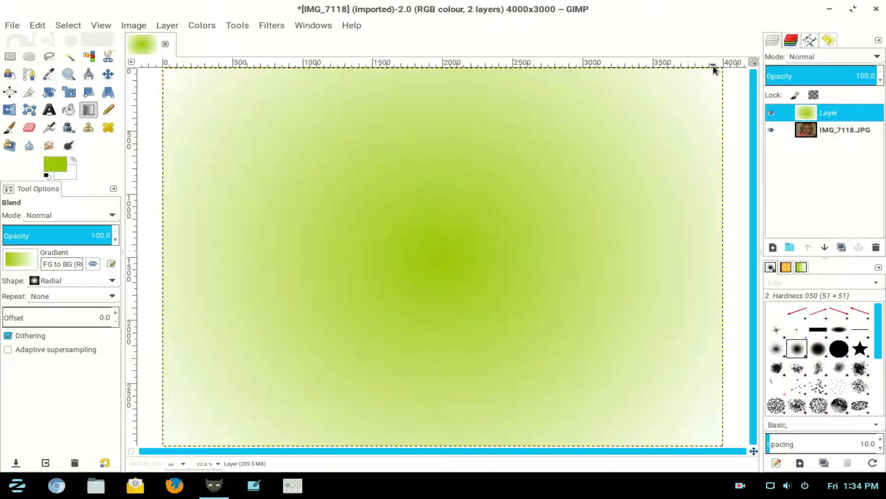
{"action": "left_click", "coordinate": [824, 248]}
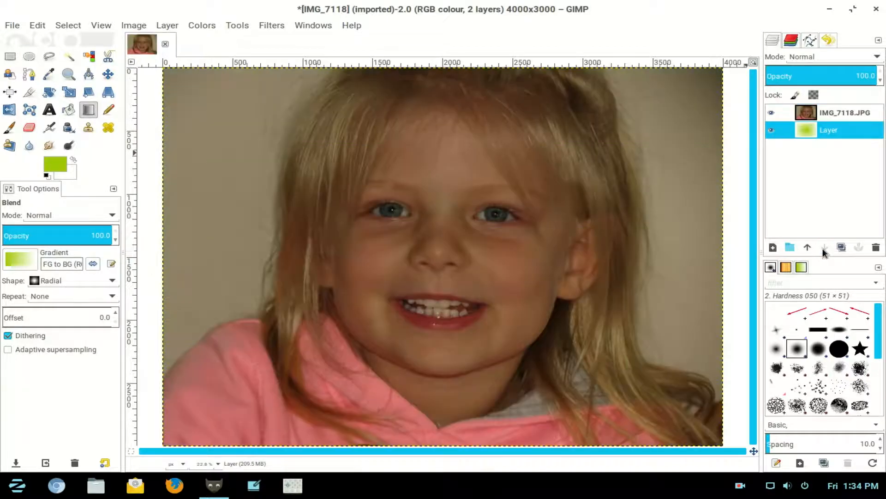
{"action": "left_click", "coordinate": [828, 115]}
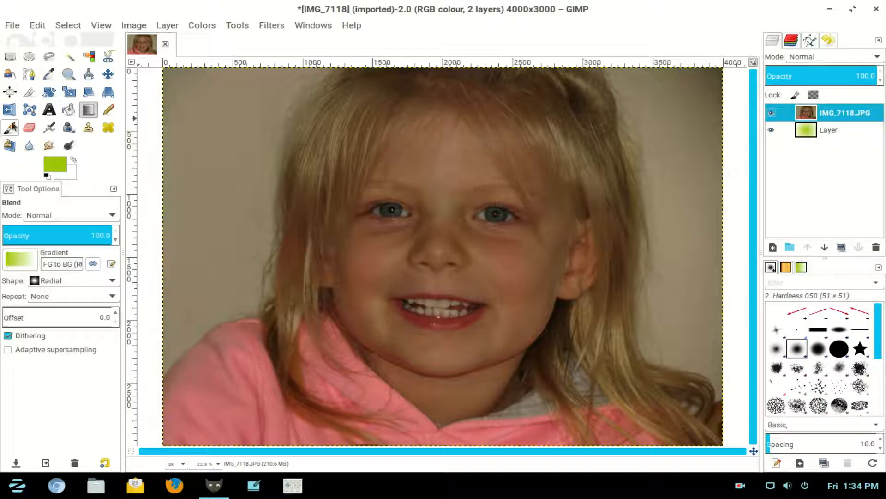
Add a horizontal guide at 50 percent of the image height
{"action": "left_click", "coordinate": [135, 26]}
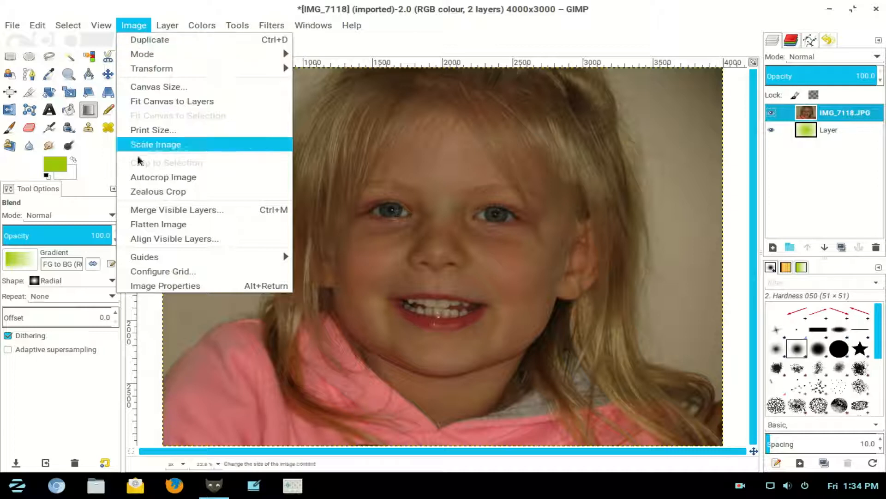
{"action": "mouse_move", "coordinate": [140, 260]}
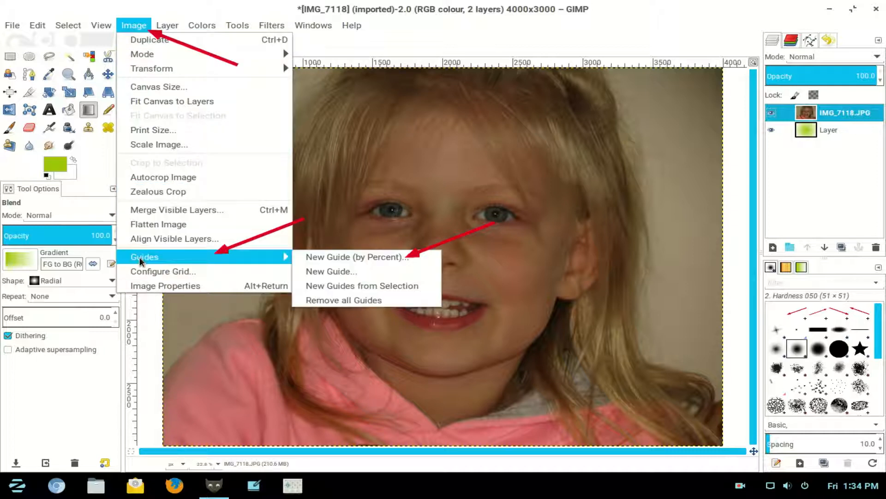
{"action": "left_click", "coordinate": [324, 257]}
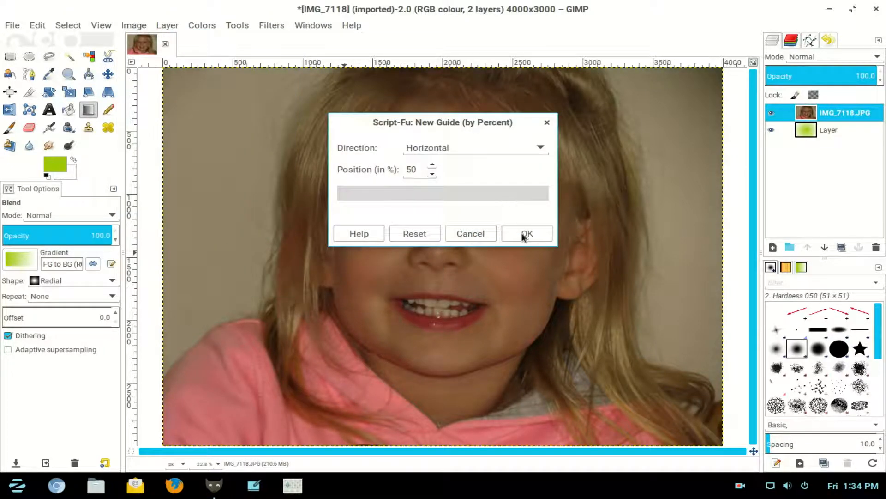
{"action": "left_click", "coordinate": [526, 234]}
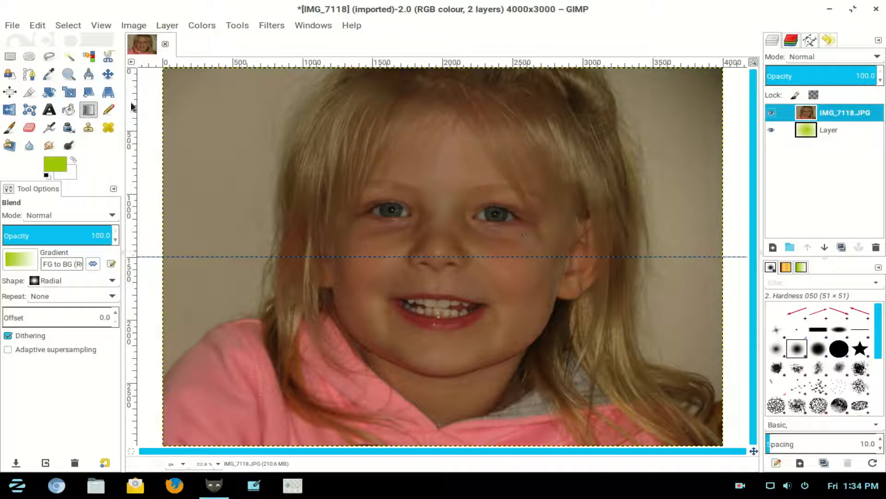
Add a vertical guide at 50 percent of the image width
{"action": "left_click", "coordinate": [134, 25]}
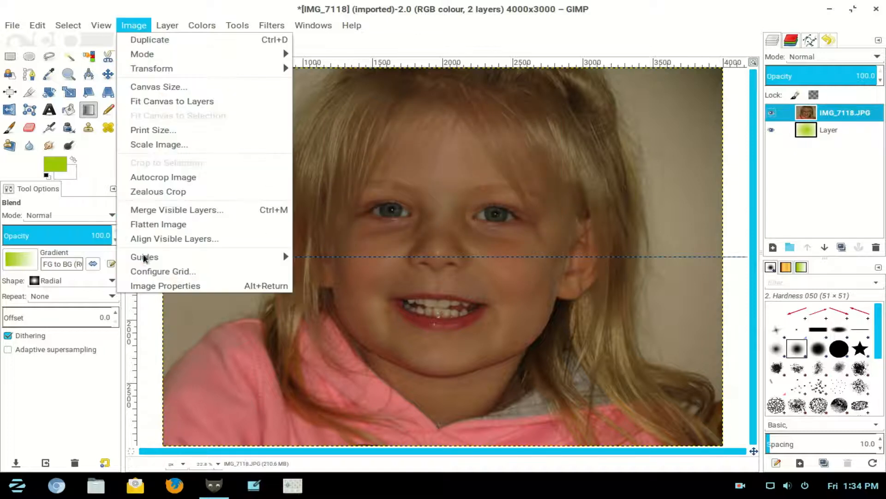
{"action": "mouse_move", "coordinate": [144, 262]}
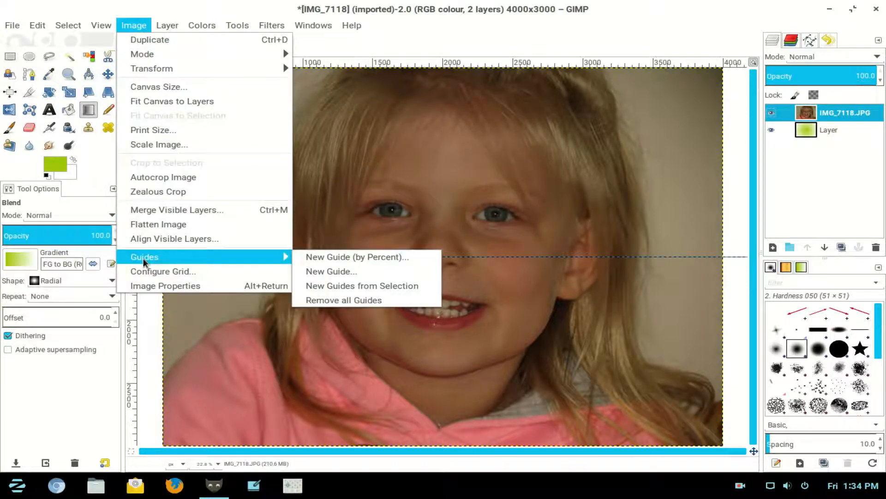
{"action": "left_click", "coordinate": [342, 260]}
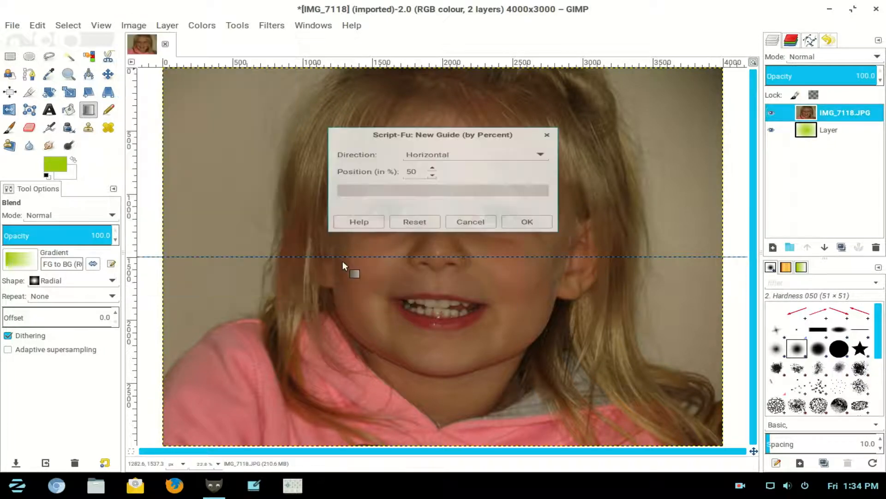
{"action": "left_click", "coordinate": [544, 147]}
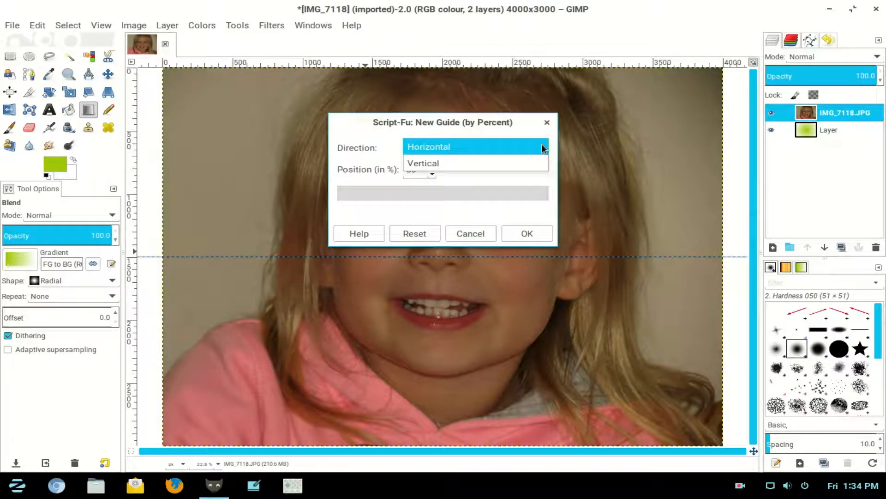
{"action": "left_click", "coordinate": [457, 165]}
{"action": "left_click", "coordinate": [529, 234]}
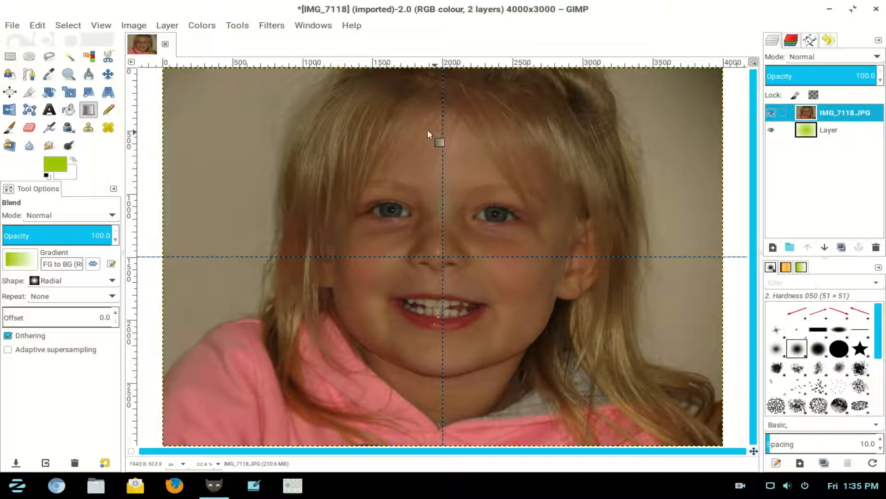
Scale the photo layer to 10 × 7.5 inches with the aspect ratio locked
{"action": "left_click", "coordinate": [68, 94]}
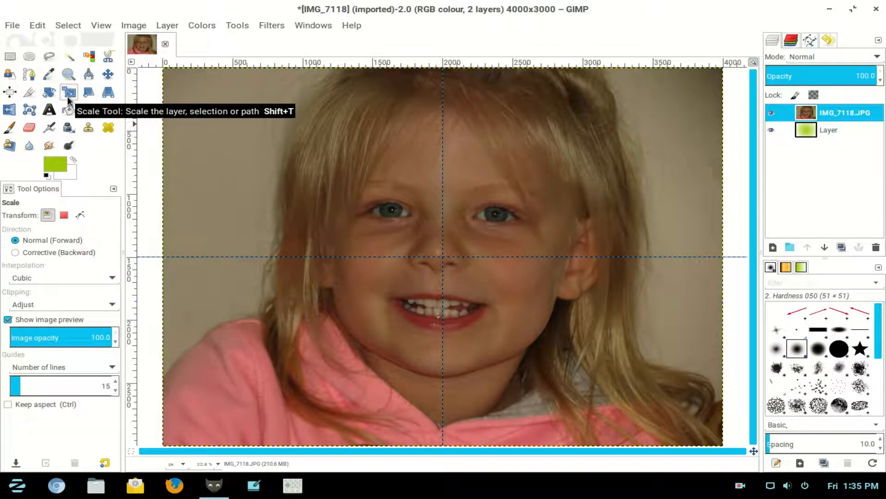
{"action": "left_click", "coordinate": [296, 180]}
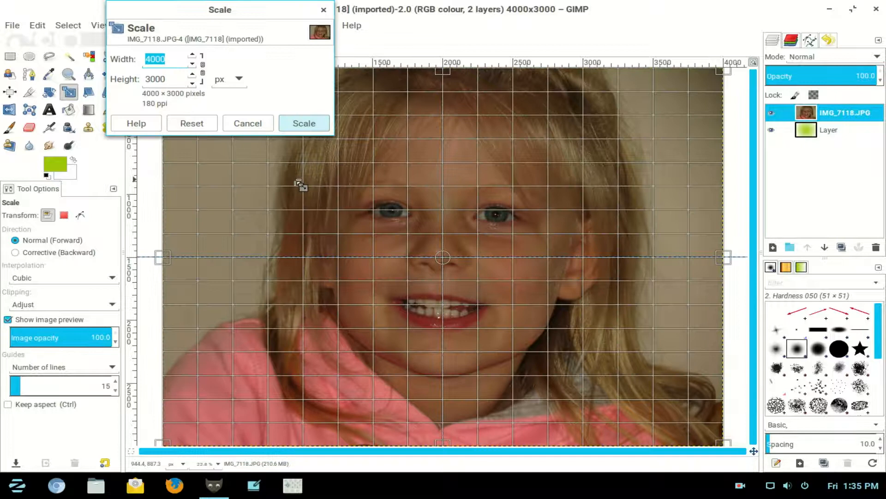
{"action": "left_click", "coordinate": [203, 68]}
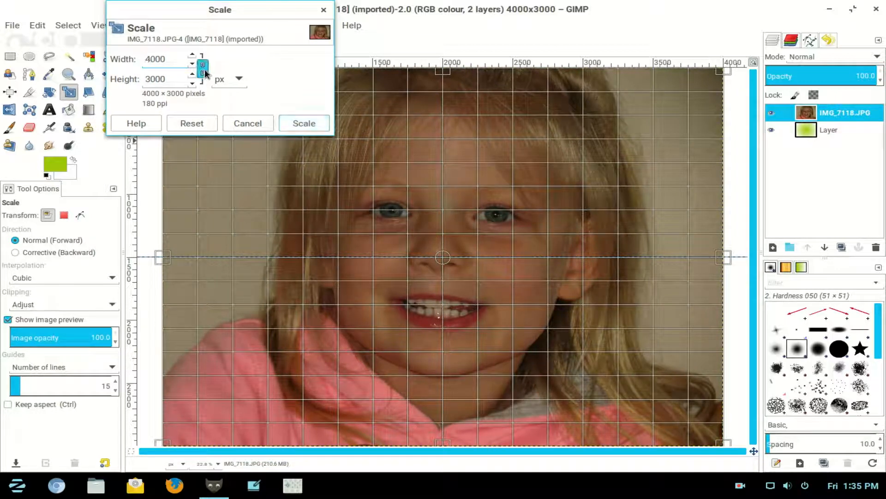
{"action": "left_click", "coordinate": [240, 79]}
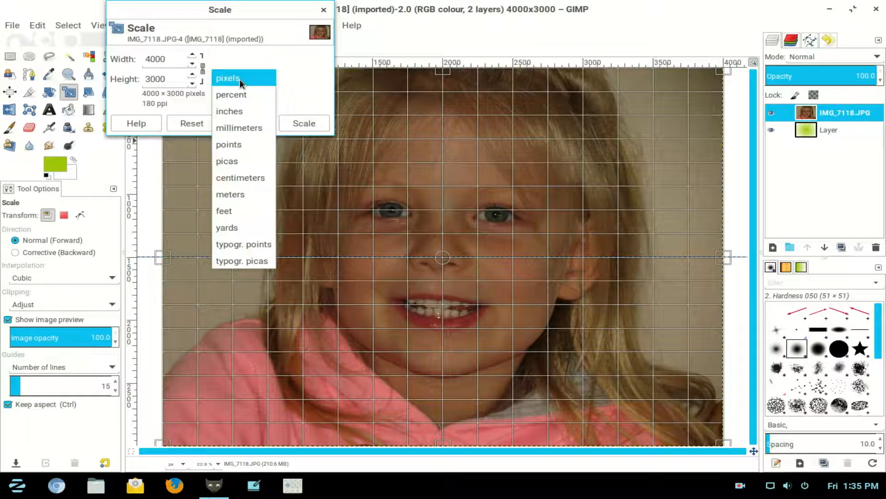
{"action": "left_click", "coordinate": [243, 109]}
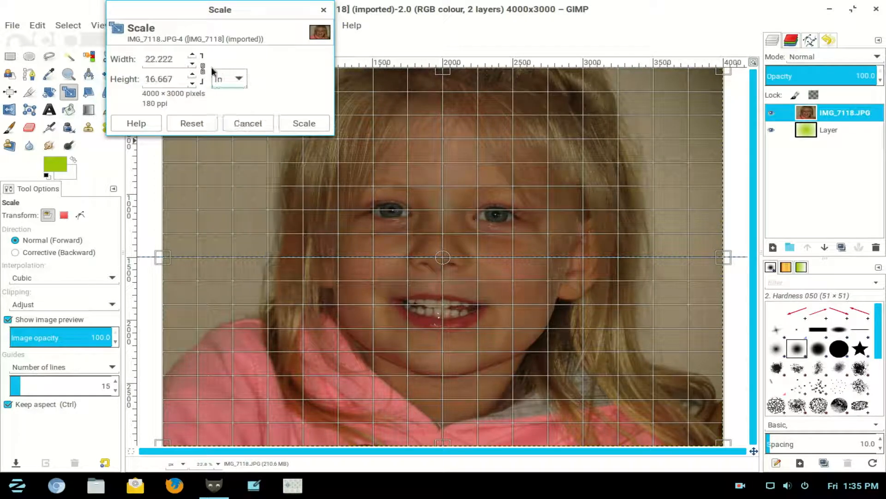
{"action": "left_click_drag", "start_coordinate": [173, 57], "coordinate": [144, 58]}
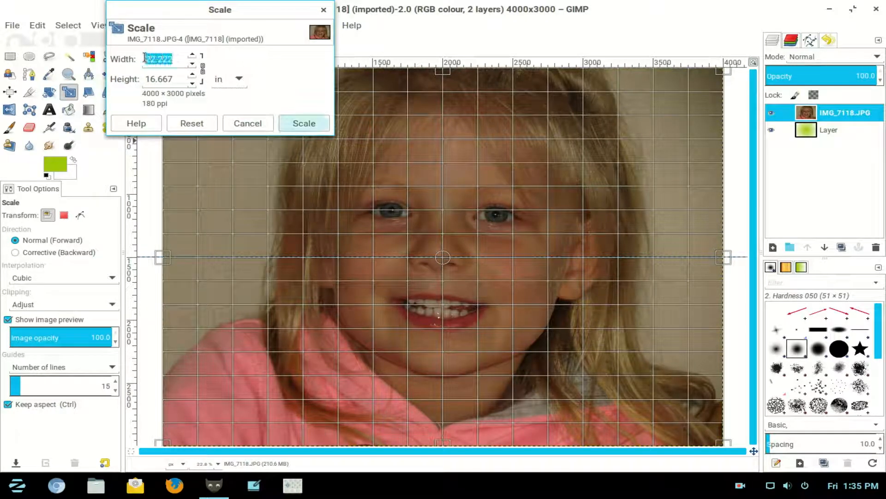
{"action": "type", "text": "10"}
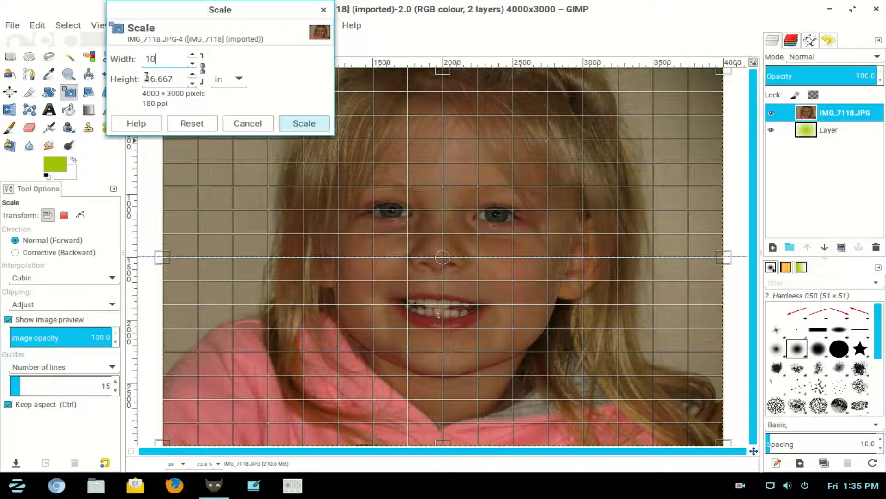
{"action": "left_click", "coordinate": [164, 80]}
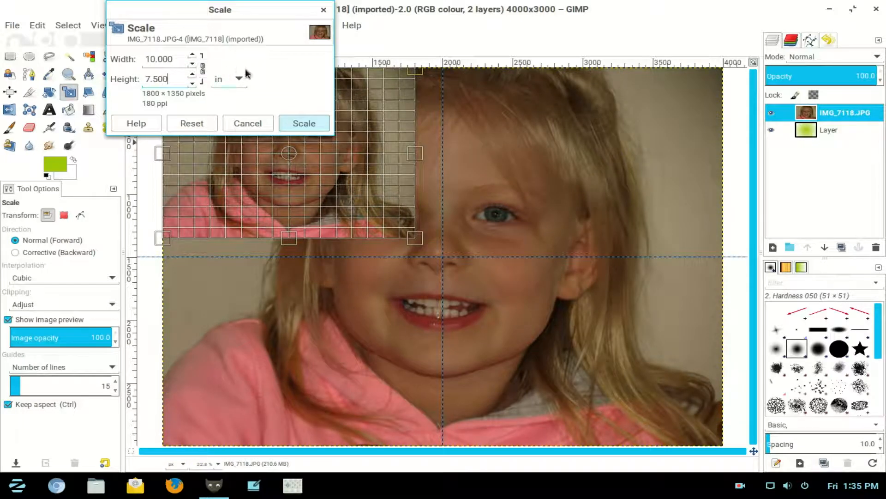
{"action": "left_click", "coordinate": [303, 124]}
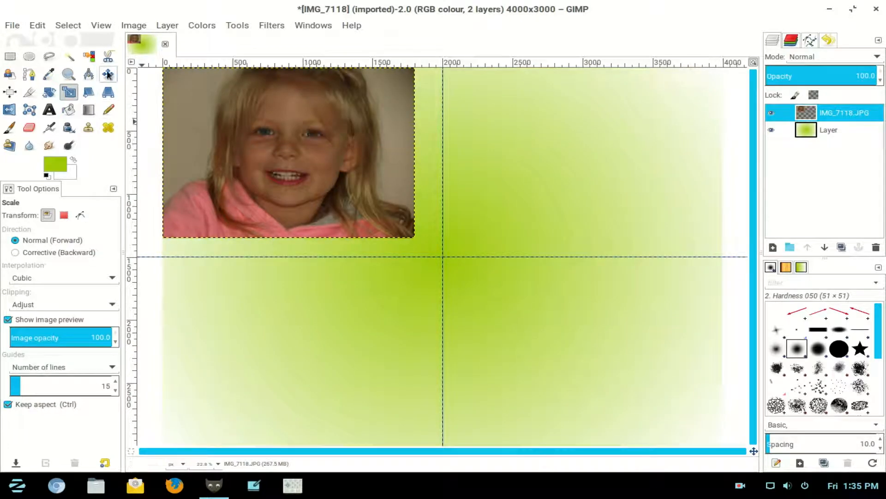
Move the scaled photo to the guides' intersection and draw an elliptical selection about 1664 × 1076 px from that centre
{"action": "left_click", "coordinate": [109, 76]}
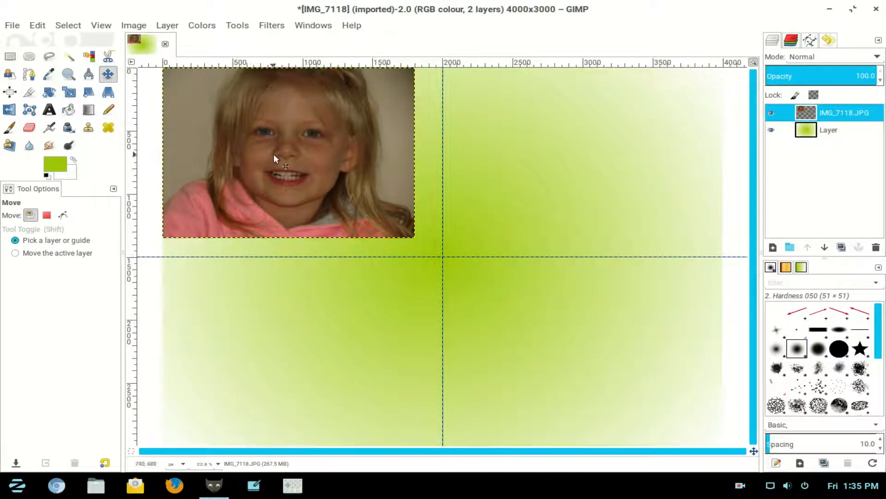
{"action": "left_click_drag", "start_coordinate": [277, 146], "coordinate": [432, 251]}
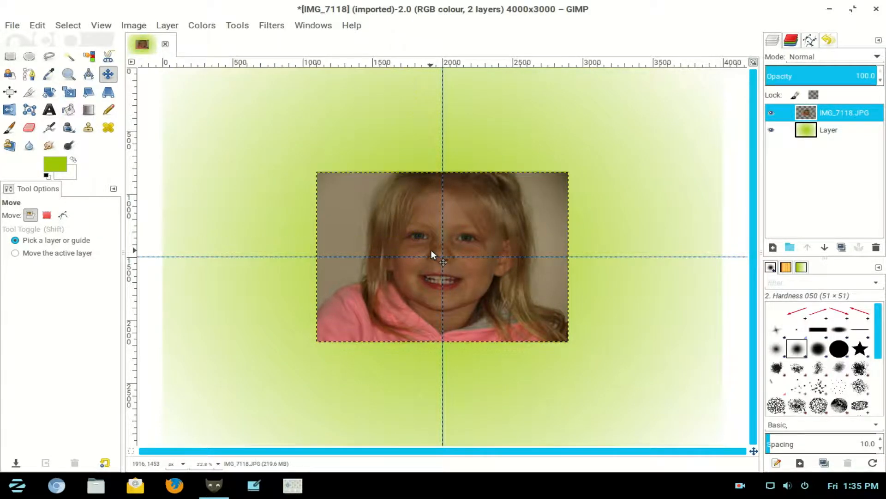
{"action": "left_click", "coordinate": [30, 57]}
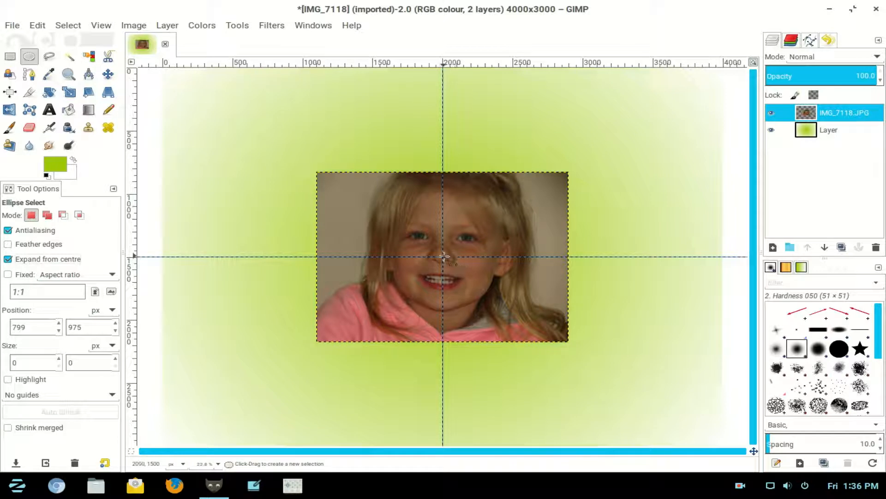
{"action": "mouse_move", "coordinate": [443, 257]}
{"action": "left_mouse_down"}
{"action": "mouse_move", "coordinate": [437, 200]}
{"action": "mouse_move", "coordinate": [427, 194]}
{"action": "mouse_move", "coordinate": [327, 189]}
{"action": "left_mouse_up"}
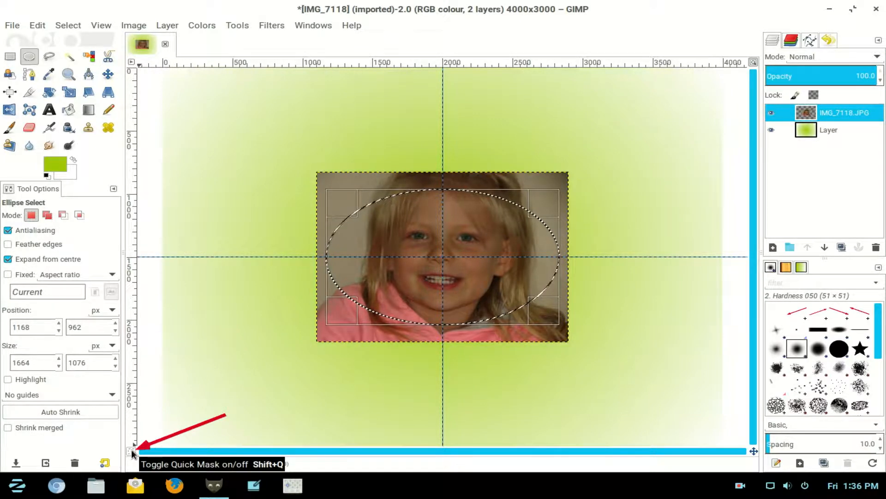
Soften the ellipse selection's edge by applying a 200 px Gaussian Blur to it in Quick Mask mode, and return to the normal selection
{"action": "left_click", "coordinate": [131, 450]}
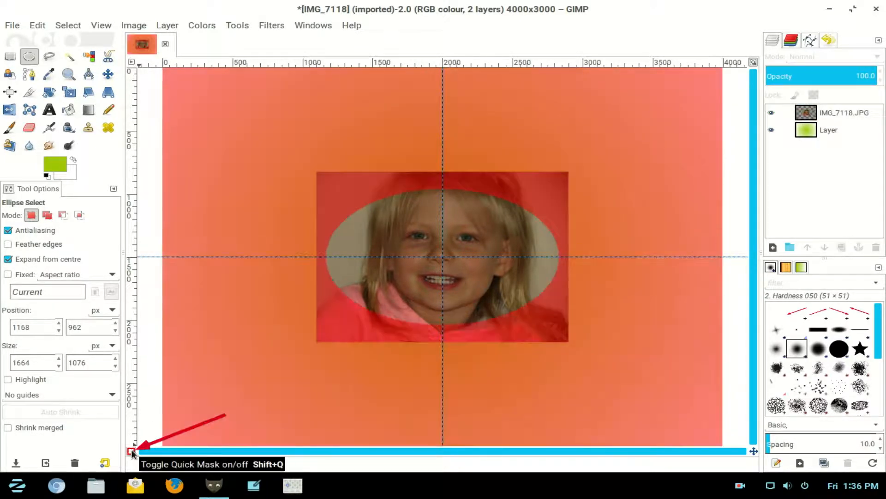
{"action": "left_click", "coordinate": [269, 26]}
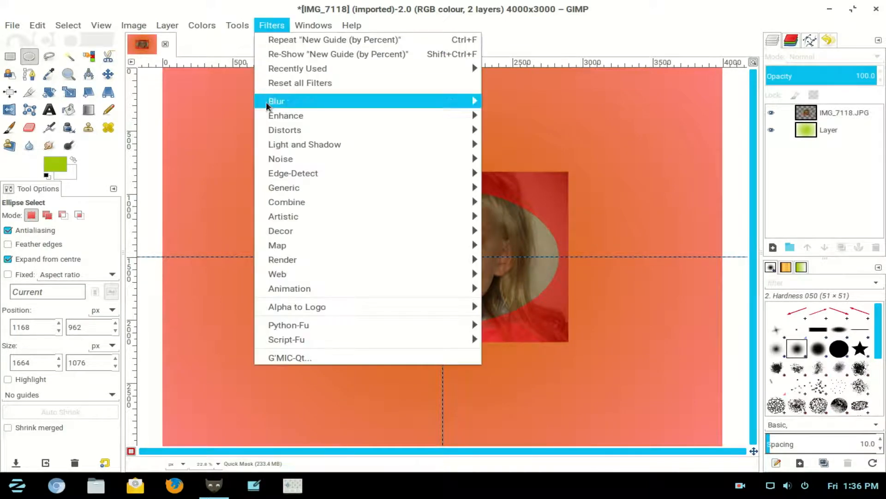
{"action": "mouse_move", "coordinate": [267, 102]}
{"action": "left_click", "coordinate": [546, 120]}
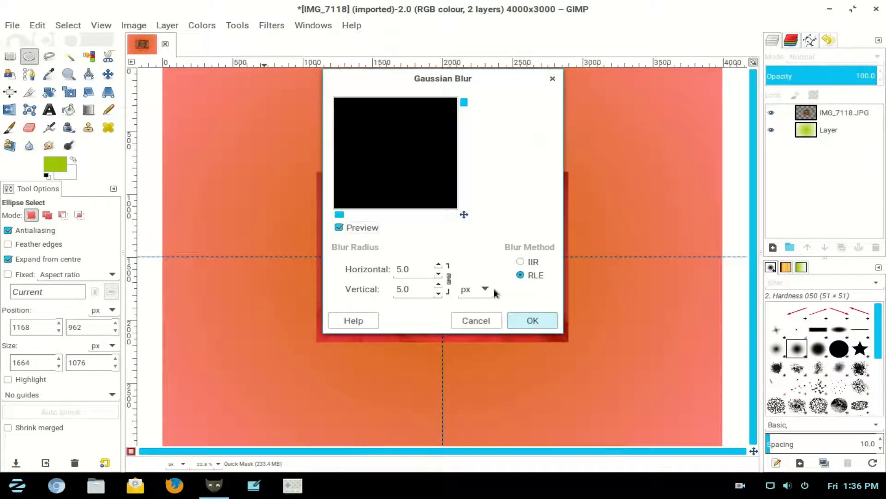
{"action": "left_click_drag", "start_coordinate": [563, 333], "coordinate": [726, 446]}
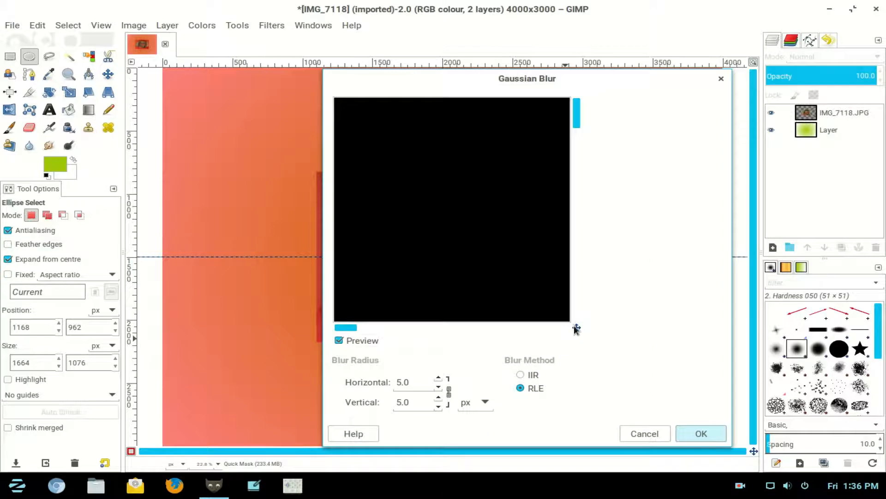
{"action": "left_click_drag", "start_coordinate": [576, 326], "coordinate": [590, 342]}
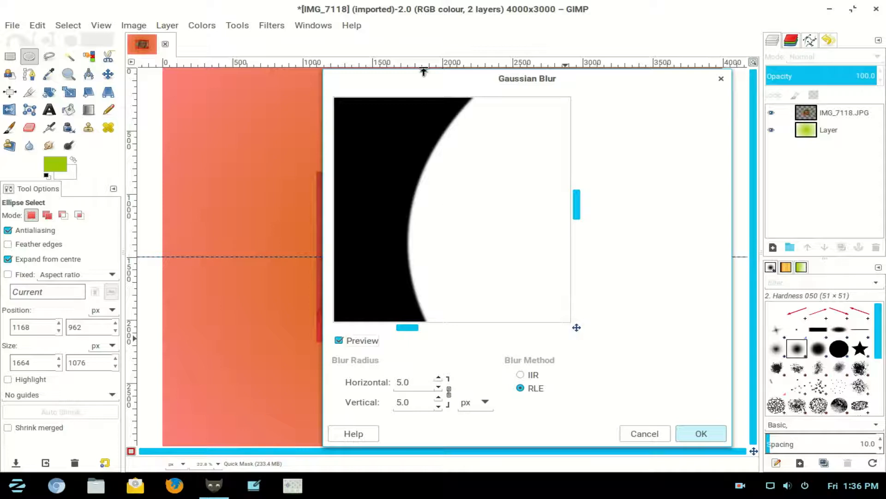
{"action": "left_click_drag", "start_coordinate": [417, 383], "coordinate": [396, 383]}
{"action": "type", "text": "200"}
{"action": "left_click", "coordinate": [415, 402]}
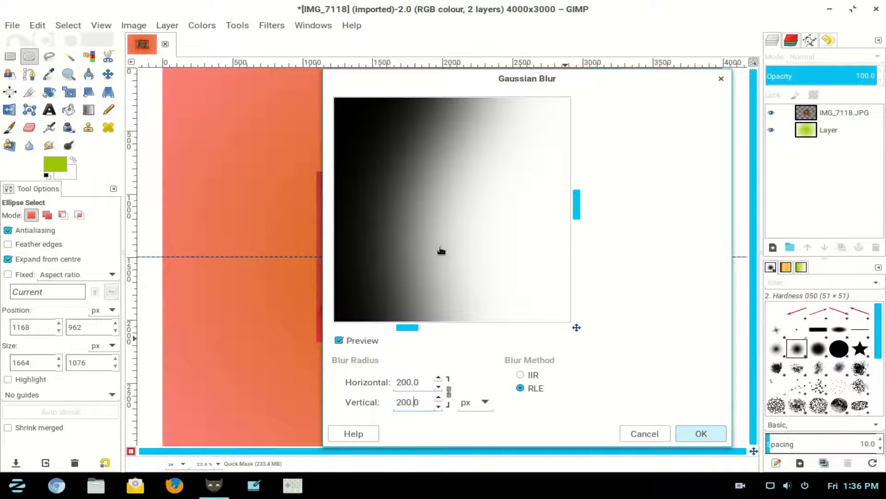
{"action": "left_click", "coordinate": [713, 437]}
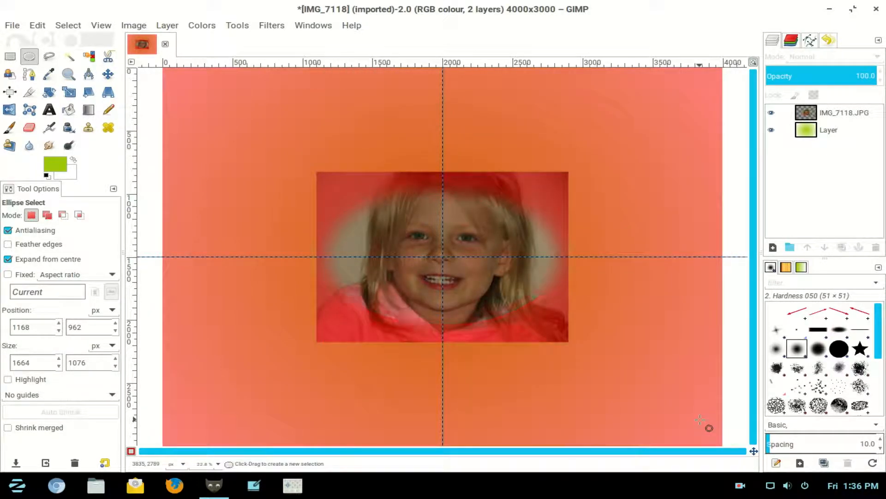
{"action": "left_click", "coordinate": [131, 451]}
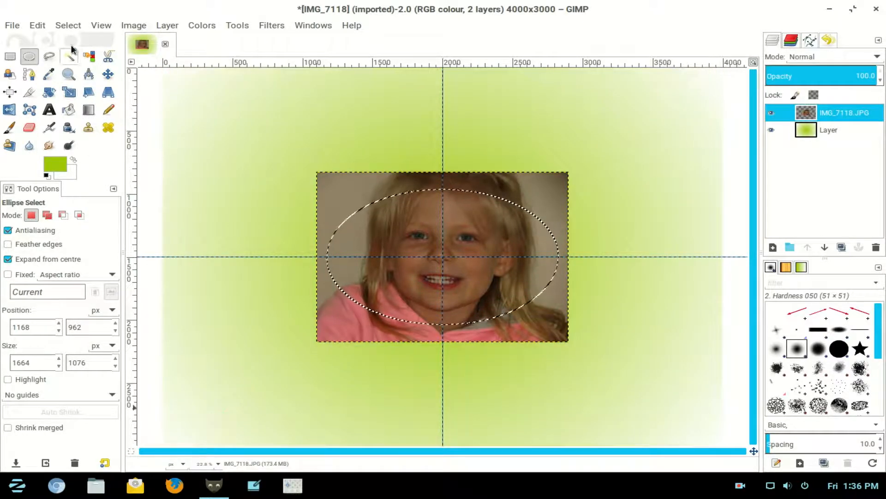
Invert the selection, clear the photo area outside the soft-edged ellipse, and deselect everything
{"action": "left_click", "coordinate": [71, 26]}
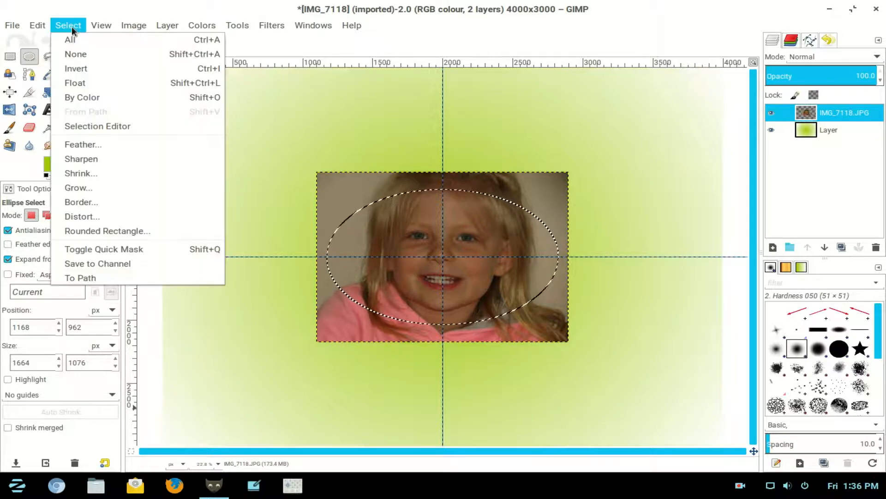
{"action": "left_click", "coordinate": [72, 68]}
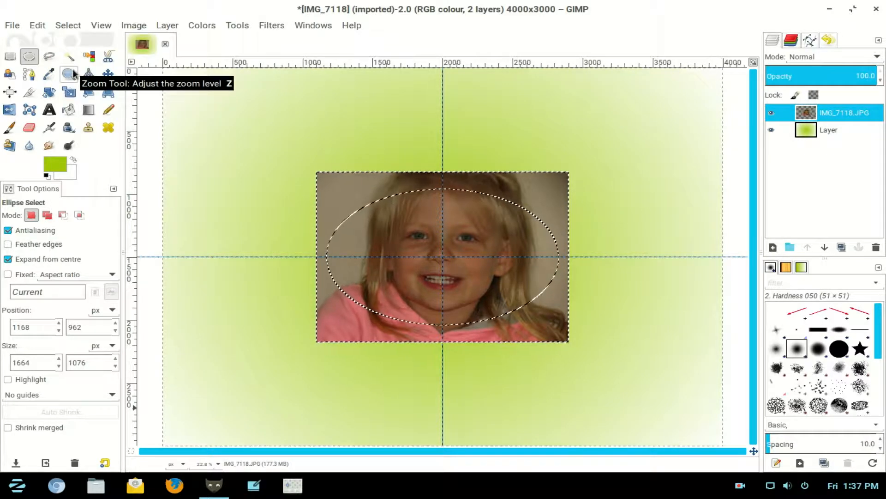
{"action": "left_click", "coordinate": [70, 27]}
{"action": "left_click", "coordinate": [73, 54]}
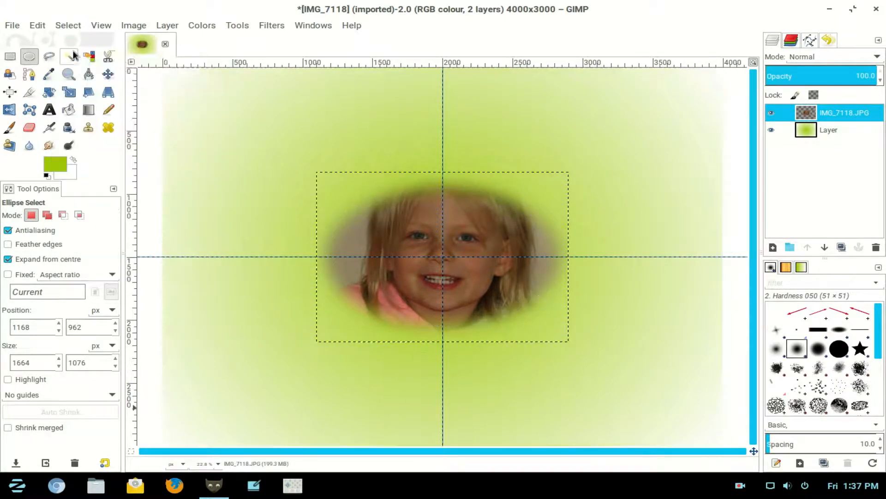
Merge the photo layer down into the gradient layer and add a transparent 4000 × 3000 px layer named guide
{"action": "right_click", "coordinate": [809, 122]}
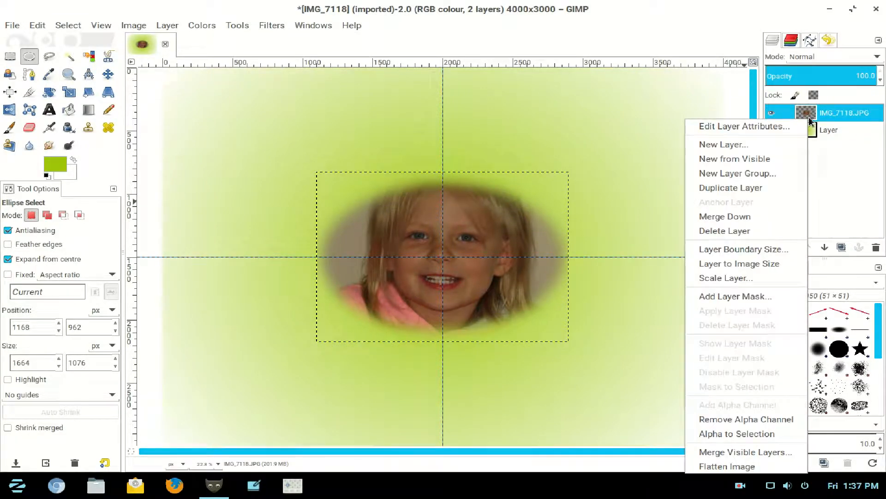
{"action": "left_click", "coordinate": [785, 216]}
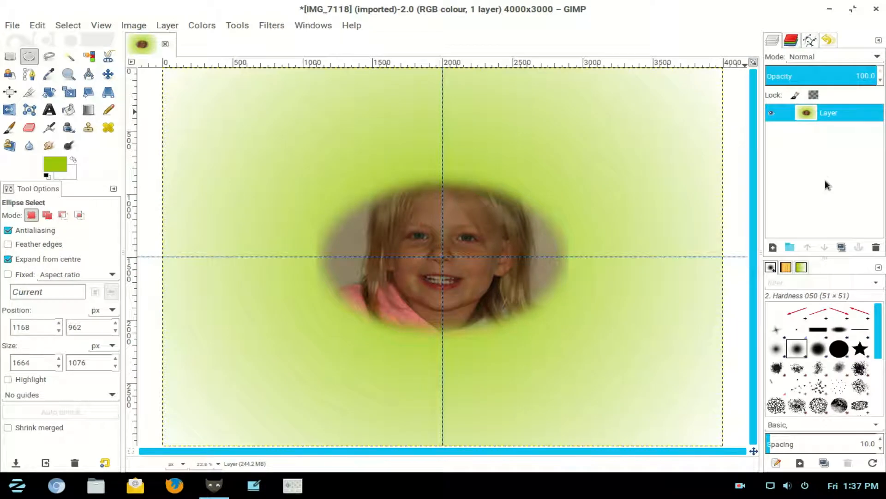
{"action": "left_click", "coordinate": [773, 247]}
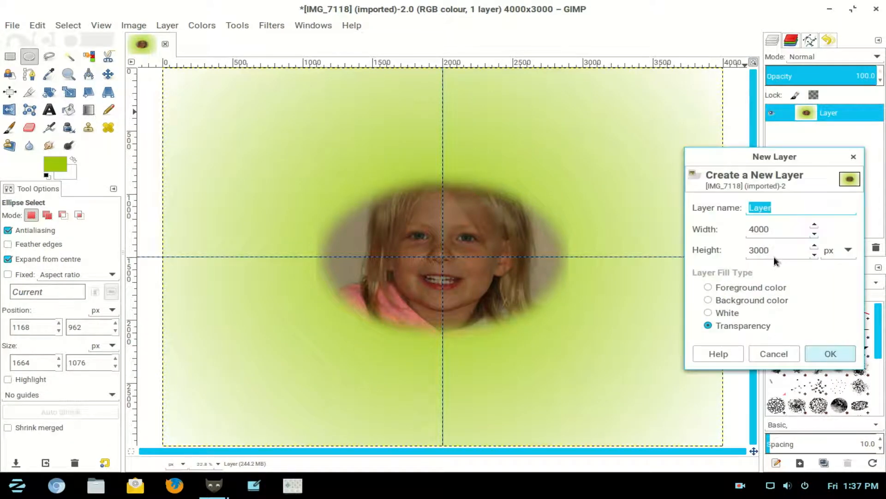
{"action": "type", "text": "gu"}
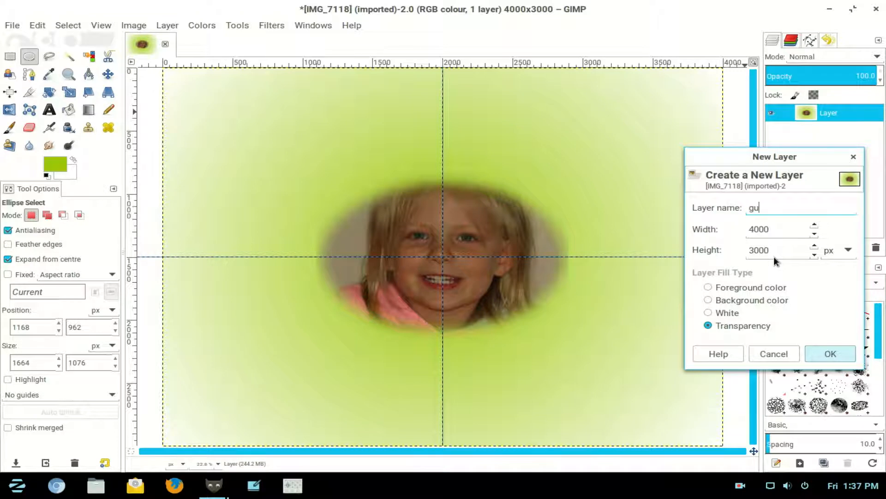
{"action": "type", "text": "ide"}
{"action": "key", "text": "Return"}
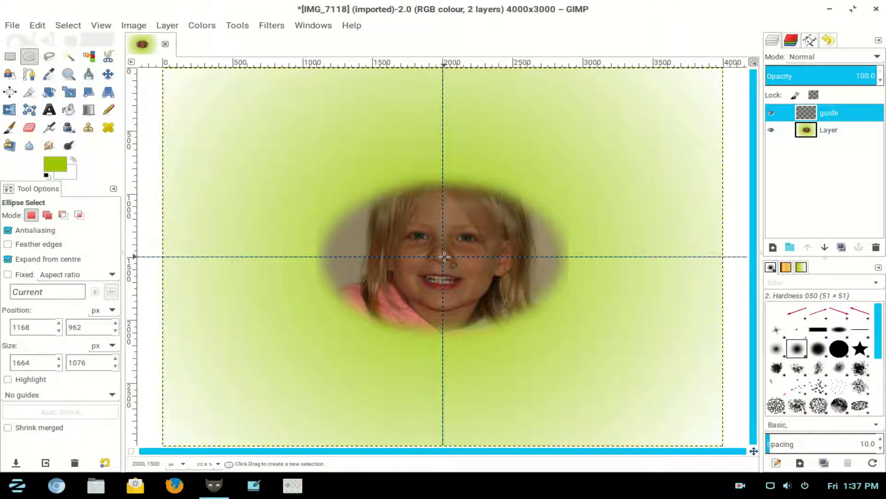
Outline an ellipse about 2560 × 2236 px, centred on the guides, with a solid black 6 px stroke on the guide layer, and clear the selection
{"action": "left_click_drag", "start_coordinate": [443, 256], "coordinate": [264, 114]}
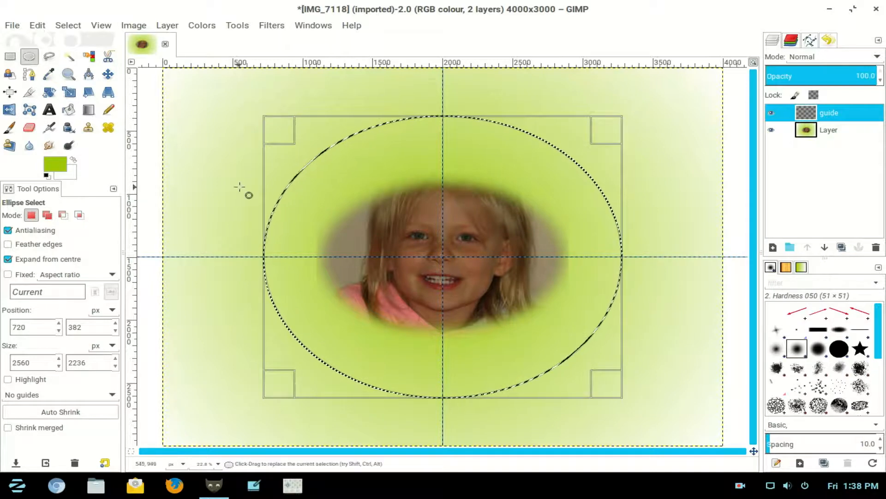
{"action": "left_click", "coordinate": [46, 174]}
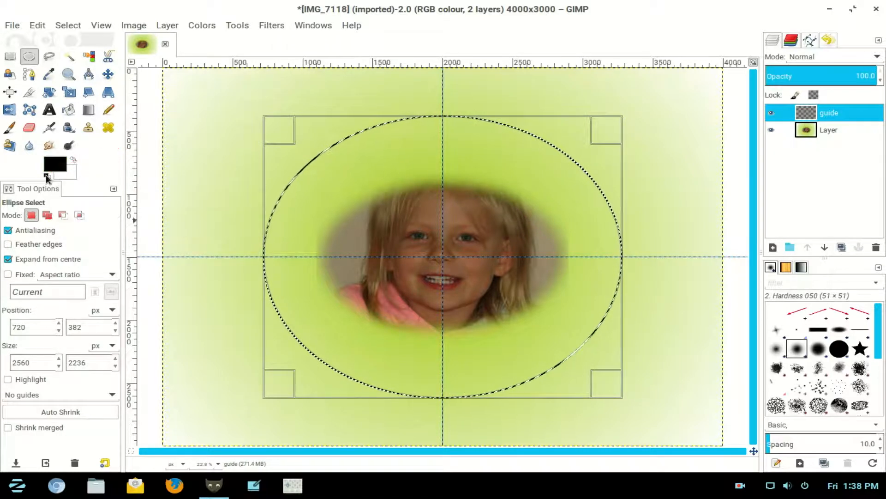
{"action": "left_click", "coordinate": [37, 25]}
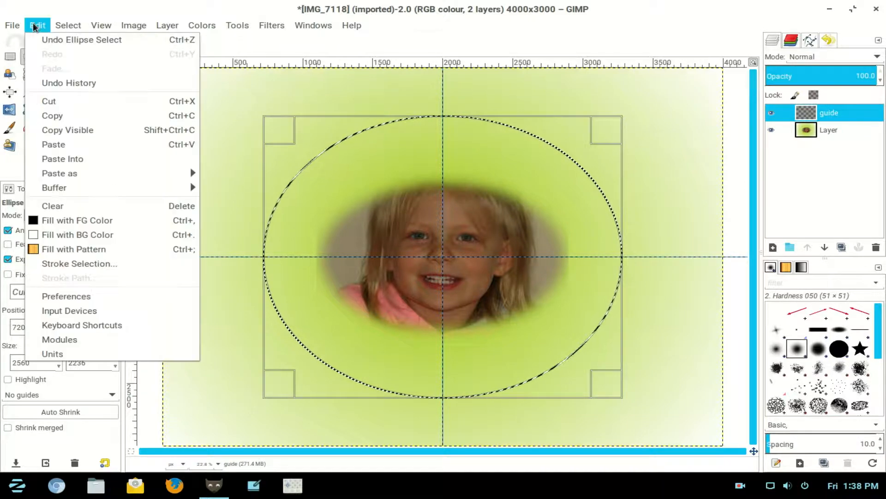
{"action": "left_click", "coordinate": [66, 265]}
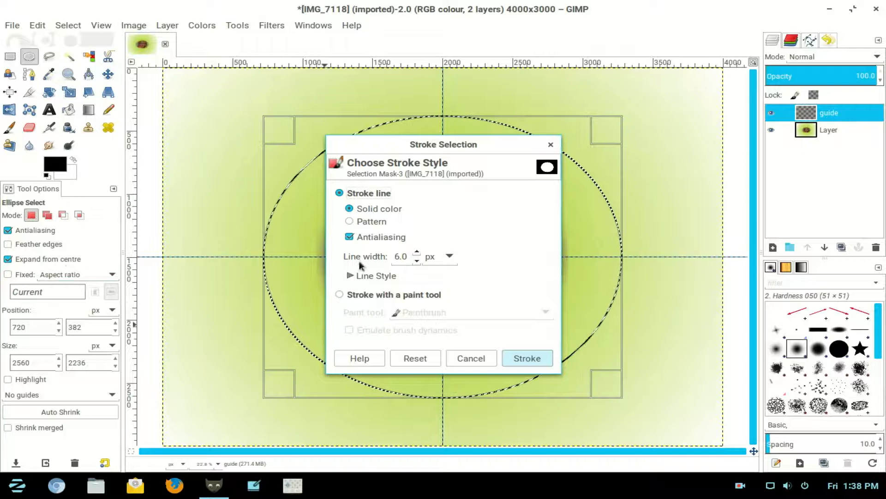
{"action": "left_click", "coordinate": [523, 356]}
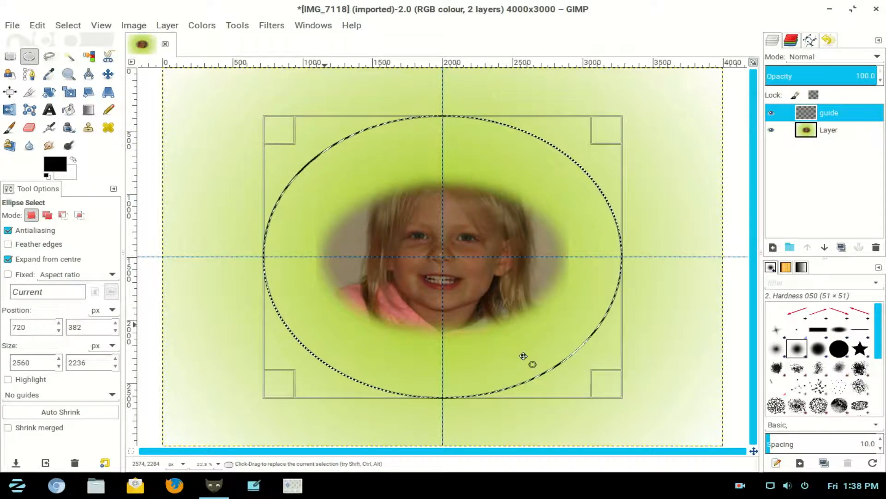
{"action": "left_click", "coordinate": [74, 25]}
{"action": "left_click", "coordinate": [76, 51]}
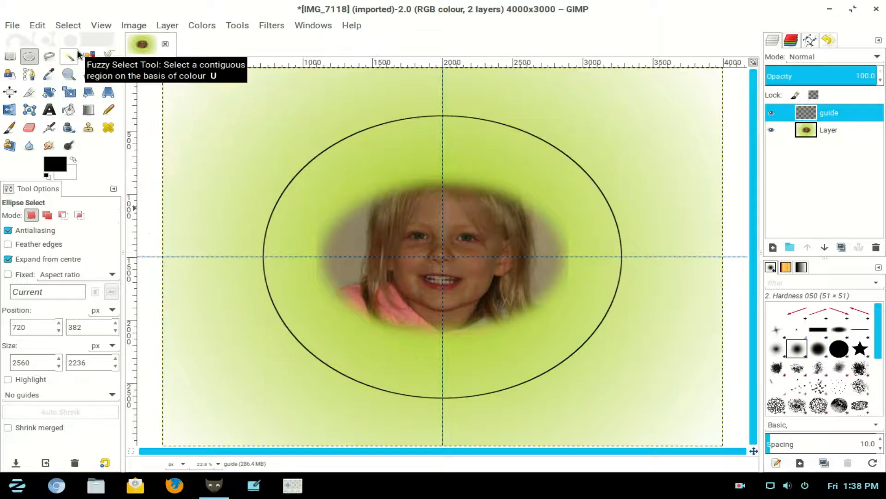
Lower the guide layer beneath the gradient portrait layer and make the gradient portrait layer active
{"action": "left_click", "coordinate": [825, 248]}
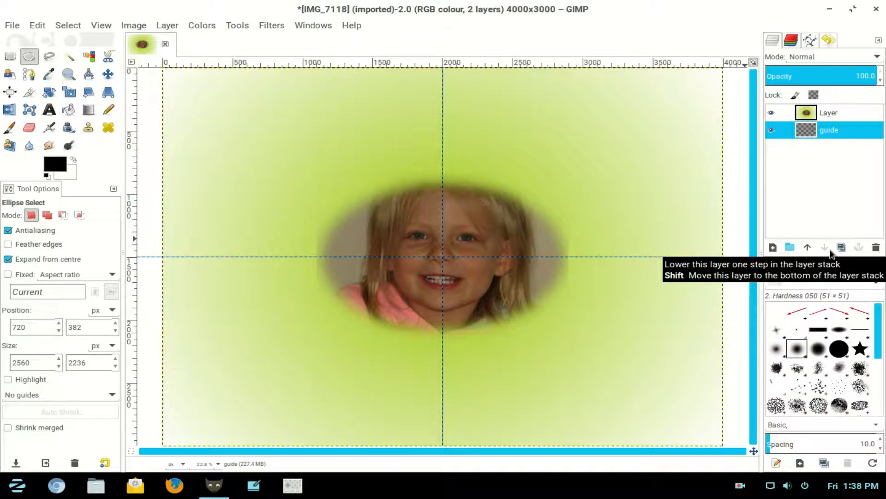
{"action": "left_click", "coordinate": [837, 115]}
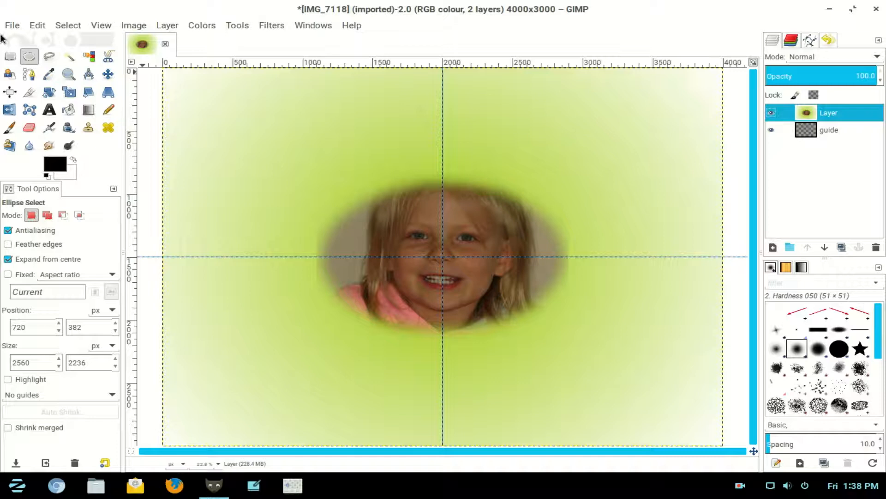
Open the images 01.JPG to 08.JPG from the new-Pick folder as layers, leaving out IMG_7118.JPG
{"action": "left_click", "coordinate": [12, 27]}
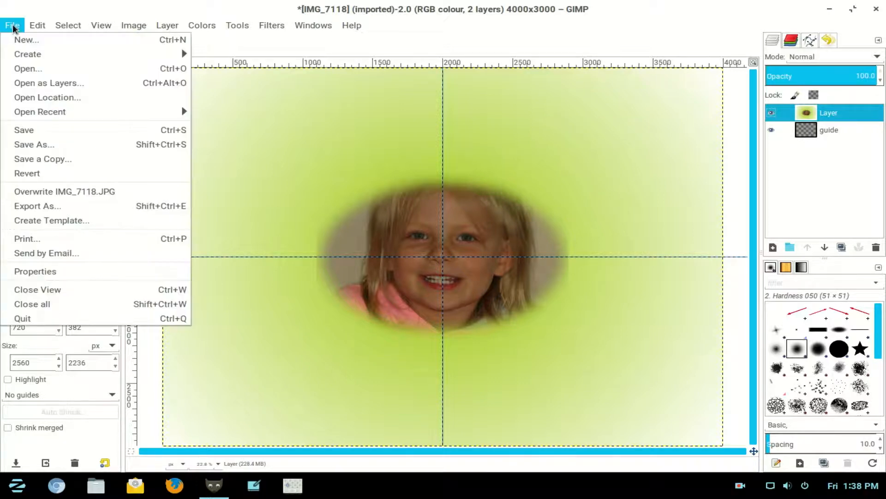
{"action": "left_click", "coordinate": [11, 83]}
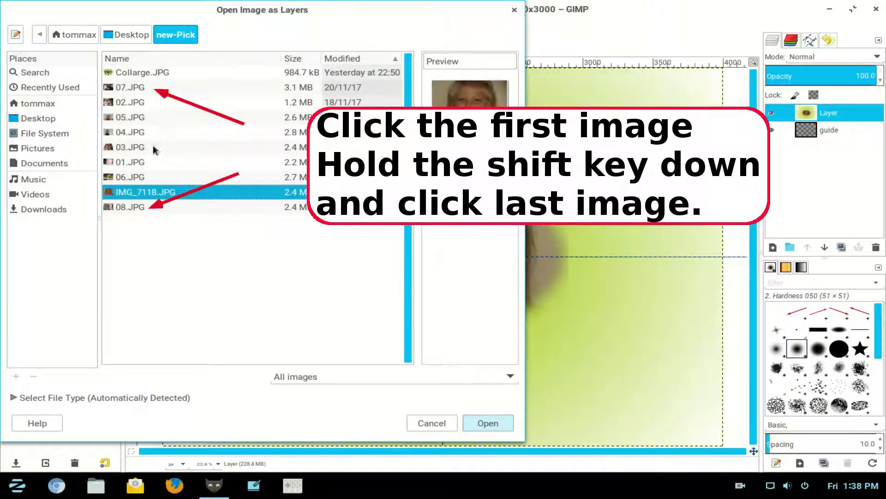
{"action": "left_click", "coordinate": [129, 87]}
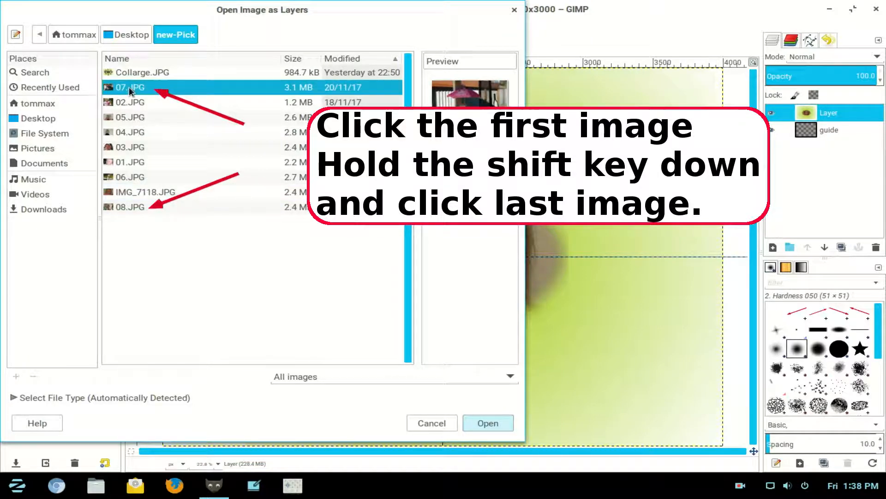
{"action": "left_click", "coordinate": [130, 207], "text": "shift"}
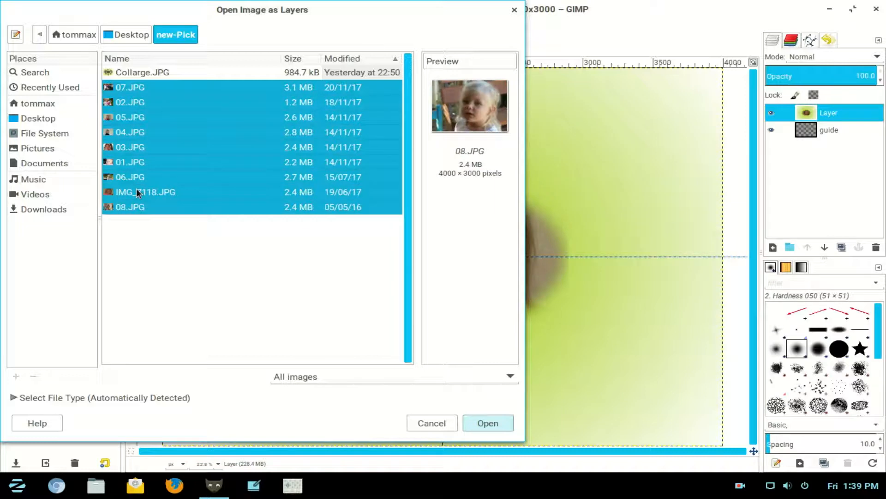
{"action": "left_click", "coordinate": [136, 190], "text": "ctrl"}
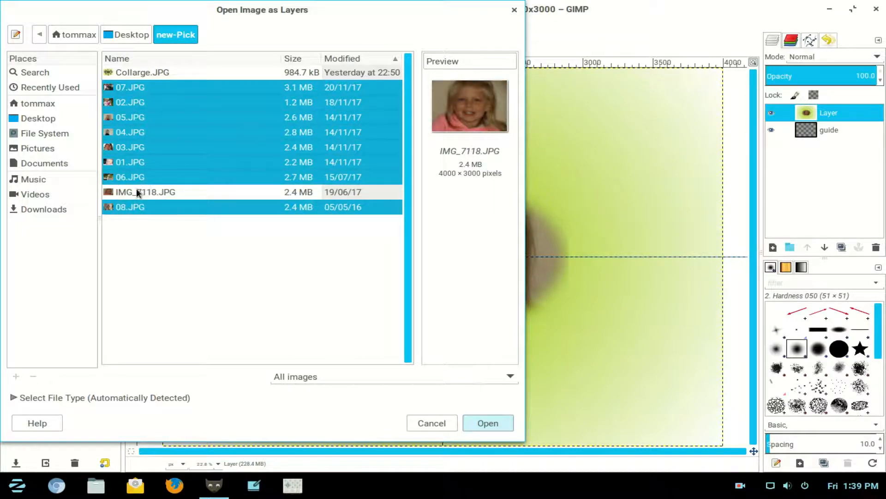
{"action": "left_click", "coordinate": [498, 422]}
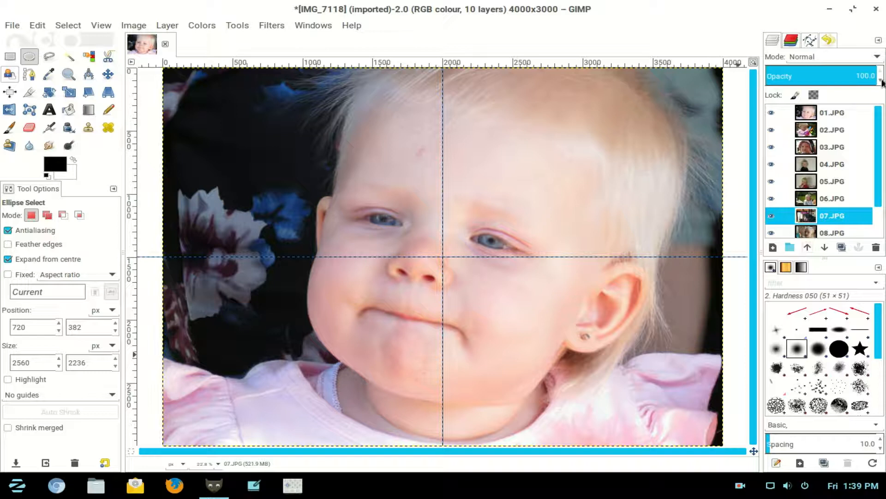
Link the eight photo layers 01.JPG to 08.JPG together and make 01.JPG the active layer
{"action": "left_click", "coordinate": [782, 113]}
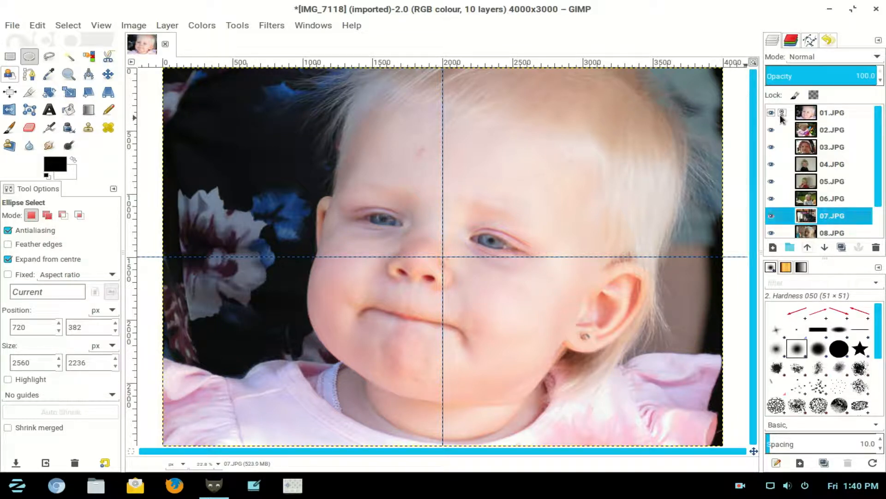
{"action": "left_click", "coordinate": [782, 130]}
{"action": "left_click", "coordinate": [782, 147]}
{"action": "left_click", "coordinate": [782, 164]}
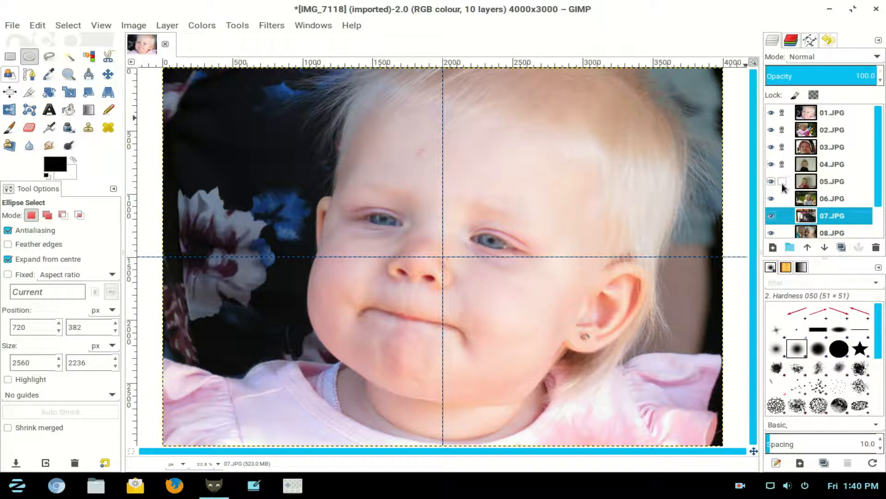
{"action": "left_click", "coordinate": [782, 199]}
{"action": "left_click", "coordinate": [782, 216]}
{"action": "left_click", "coordinate": [782, 232]}
{"action": "left_click", "coordinate": [853, 113]}
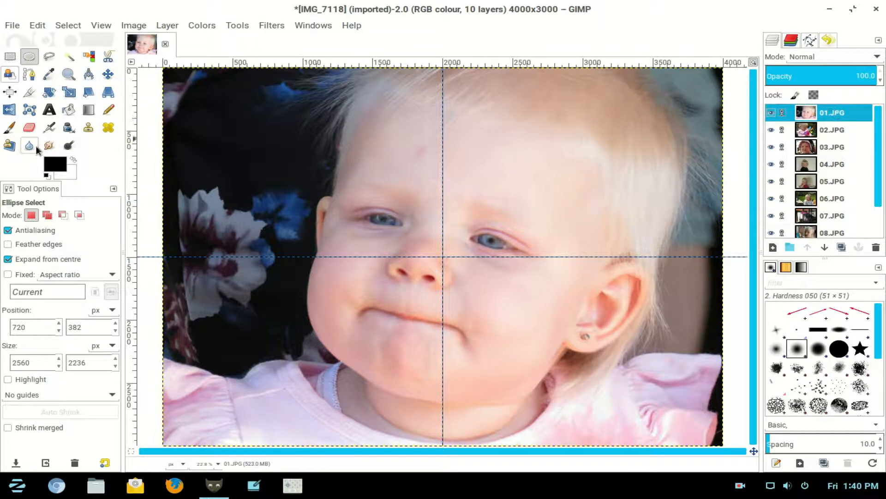
Scale the linked photo layers proportionally to a width of 5 inches and unlink all eight layers
{"action": "left_click", "coordinate": [69, 94]}
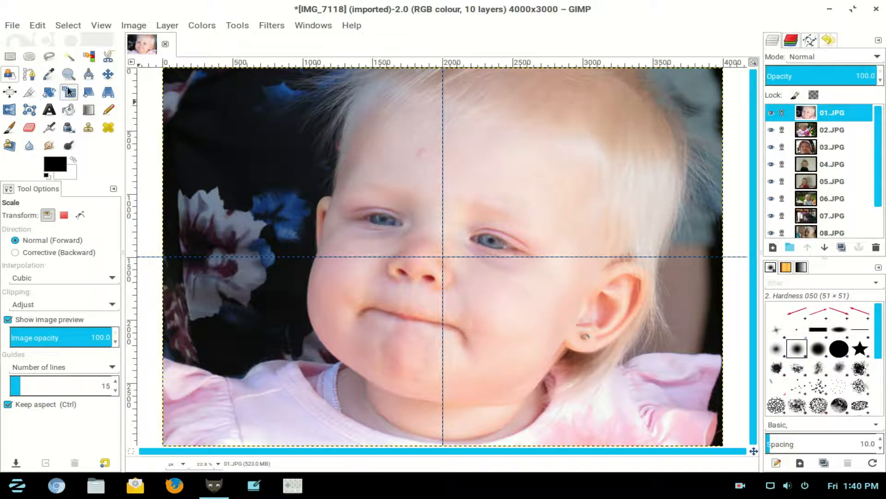
{"action": "left_click", "coordinate": [335, 168]}
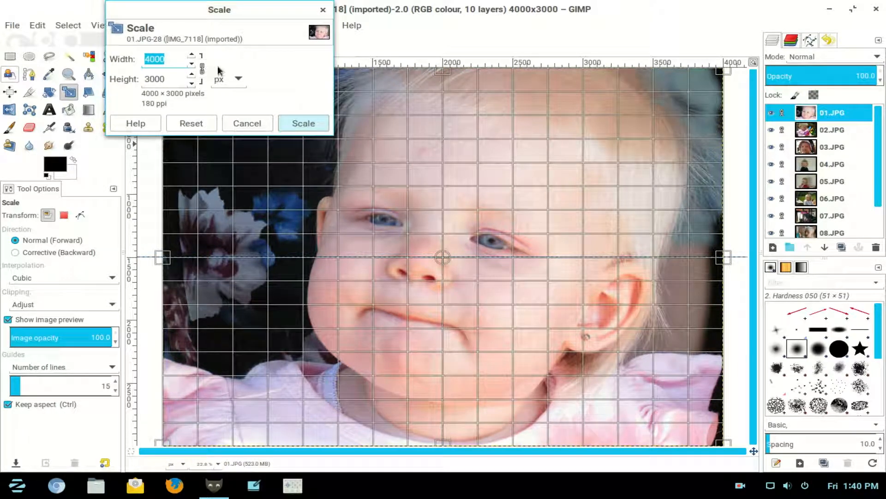
{"action": "left_click", "coordinate": [238, 80]}
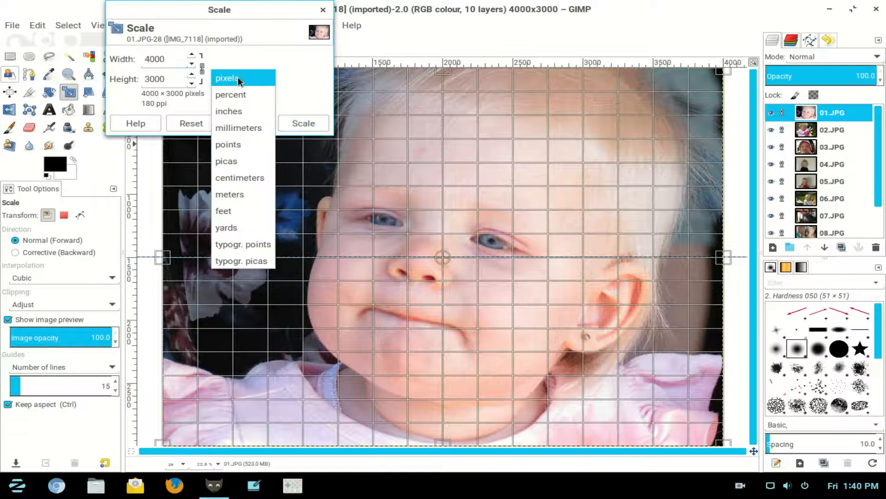
{"action": "left_click", "coordinate": [233, 111]}
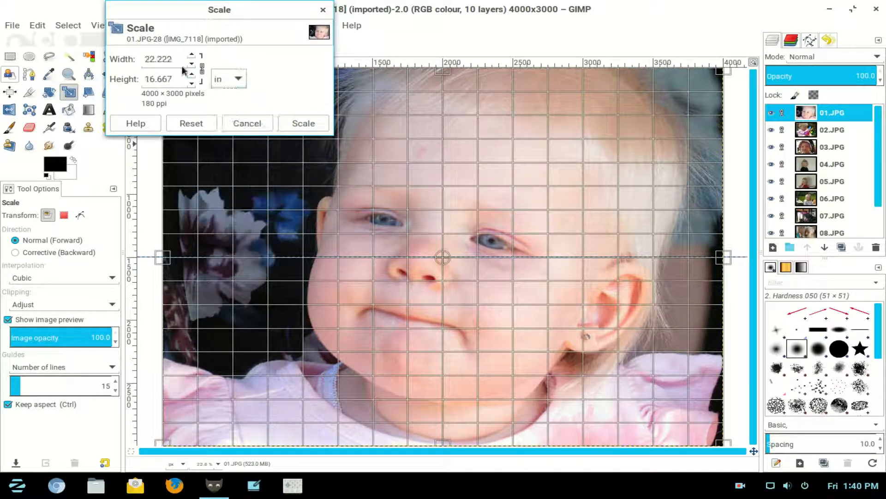
{"action": "left_click_drag", "start_coordinate": [175, 59], "coordinate": [118, 62]}
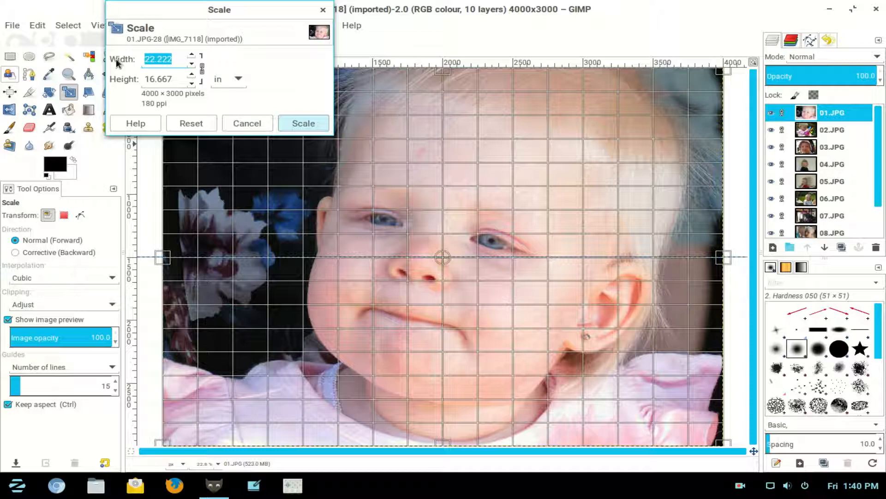
{"action": "type", "text": "5"}
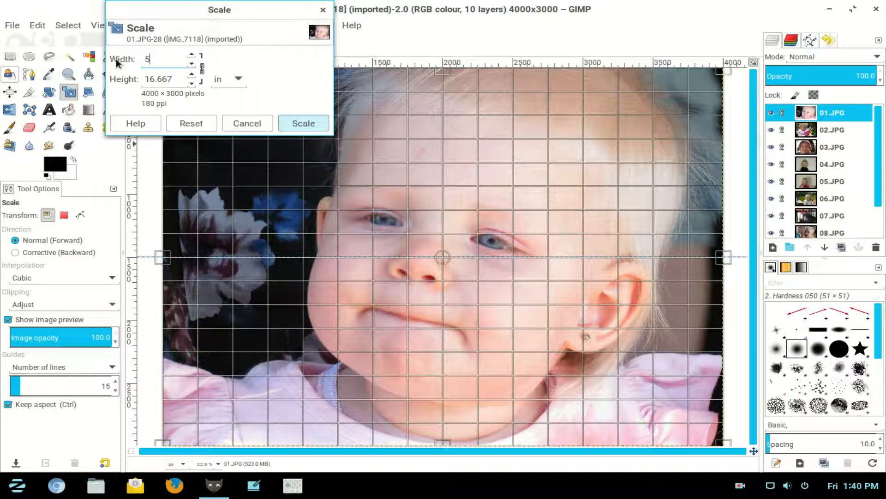
{"action": "left_click", "coordinate": [173, 81]}
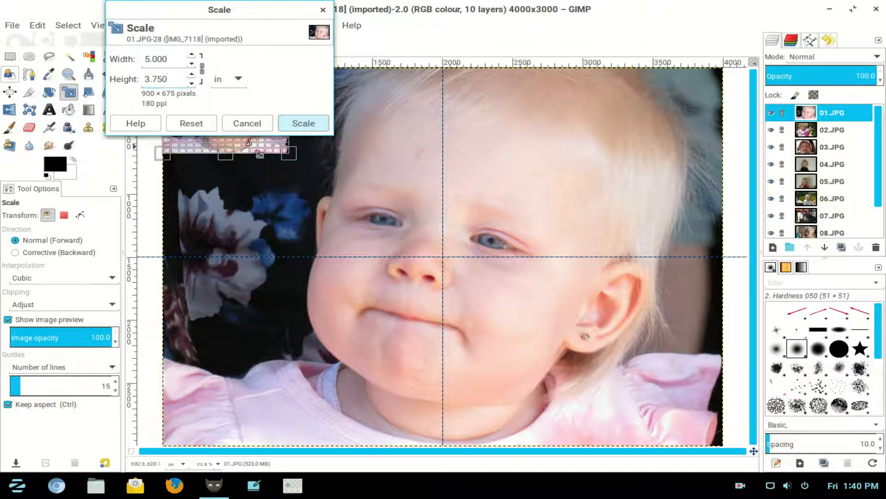
{"action": "left_click", "coordinate": [303, 123]}
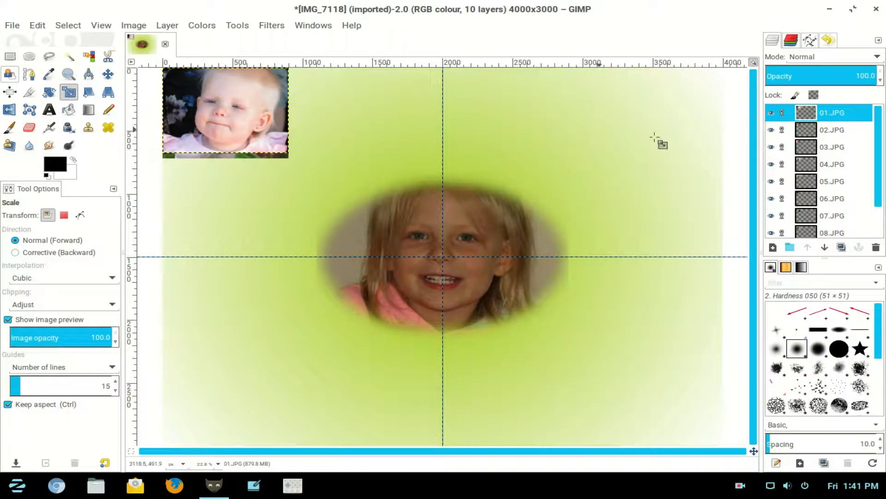
{"action": "left_click_drag", "start_coordinate": [785, 116], "coordinate": [785, 166]}
{"action": "left_click_drag", "start_coordinate": [785, 199], "coordinate": [783, 231]}
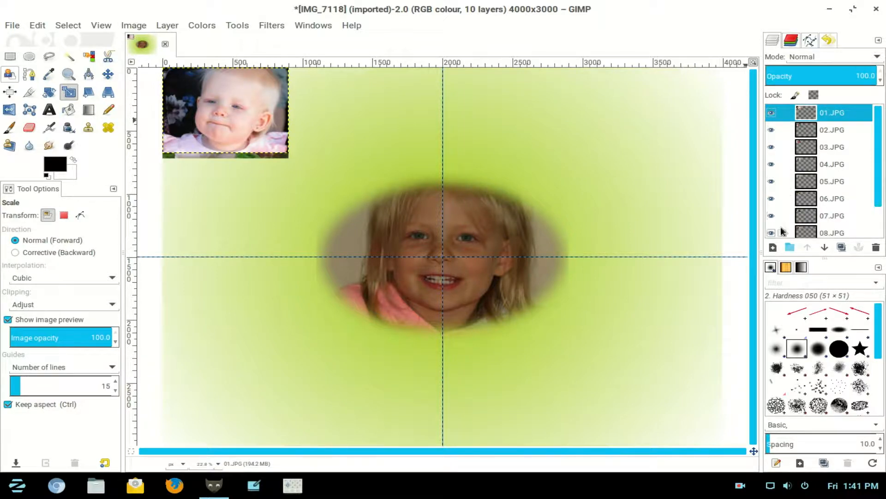
Raise the gradient portrait layer in the layer stack until it sits directly below 01.JPG
{"action": "scroll", "coordinate": [878, 173], "scroll_direction": "down", "scroll_amount": 1}
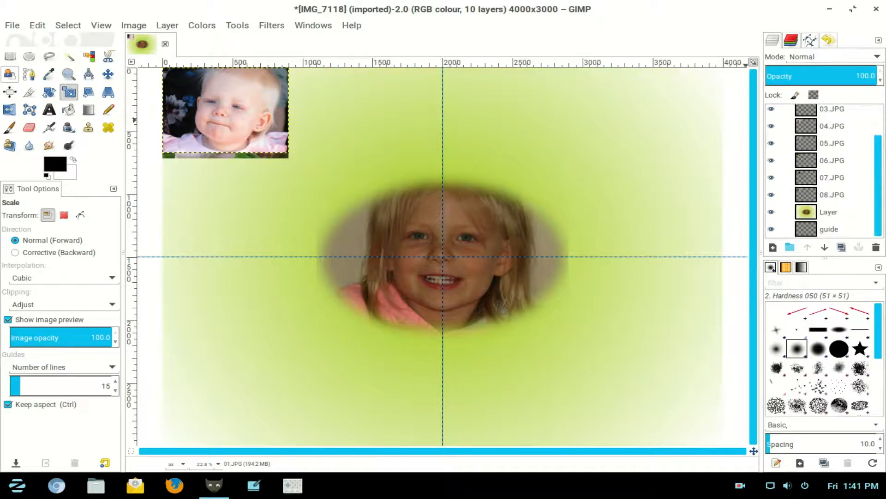
{"action": "left_click", "coordinate": [807, 210]}
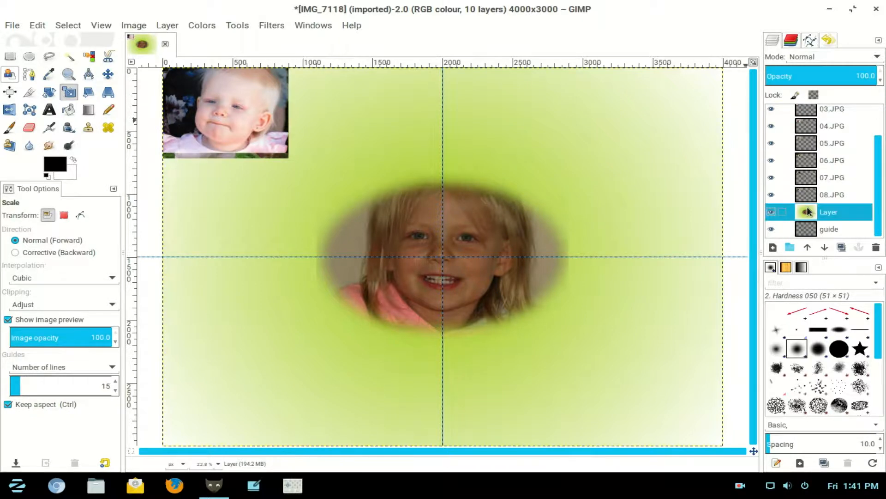
{"action": "left_click", "coordinate": [807, 248]}
{"action": "left_click", "coordinate": [807, 248]}
{"action": "left_click", "coordinate": [807, 248]}
{"action": "left_click", "coordinate": [807, 248]}
{"action": "left_click", "coordinate": [807, 248]}
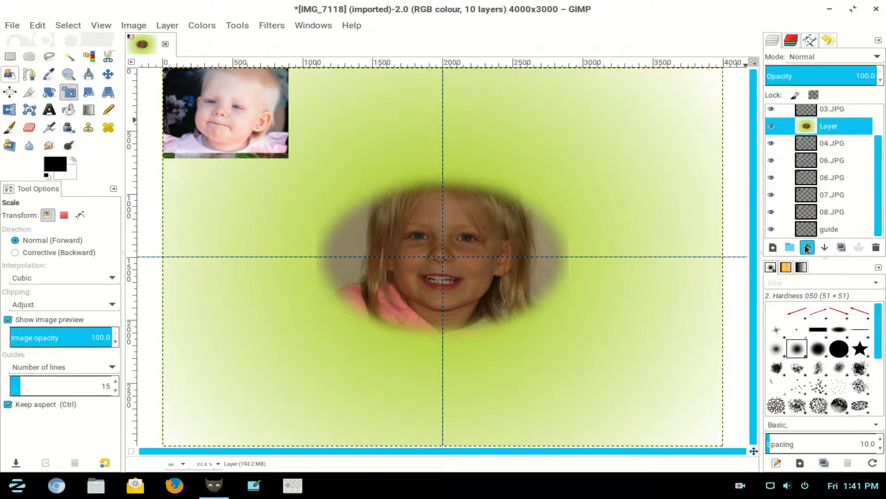
{"action": "left_click", "coordinate": [807, 248]}
{"action": "left_click", "coordinate": [807, 248]}
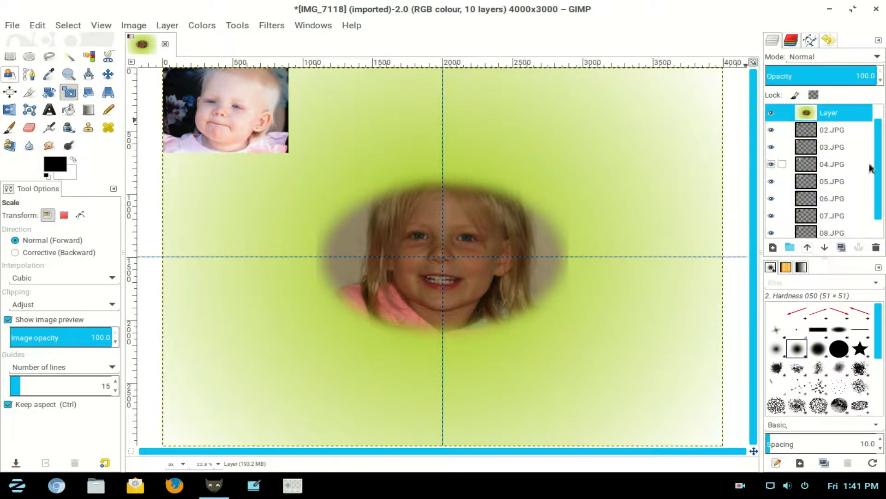
Raise the guide layer in the layer stack to directly beneath the gradient portrait layer, above 02.JPG
{"action": "scroll", "coordinate": [879, 191], "scroll_direction": "down", "scroll_amount": 1}
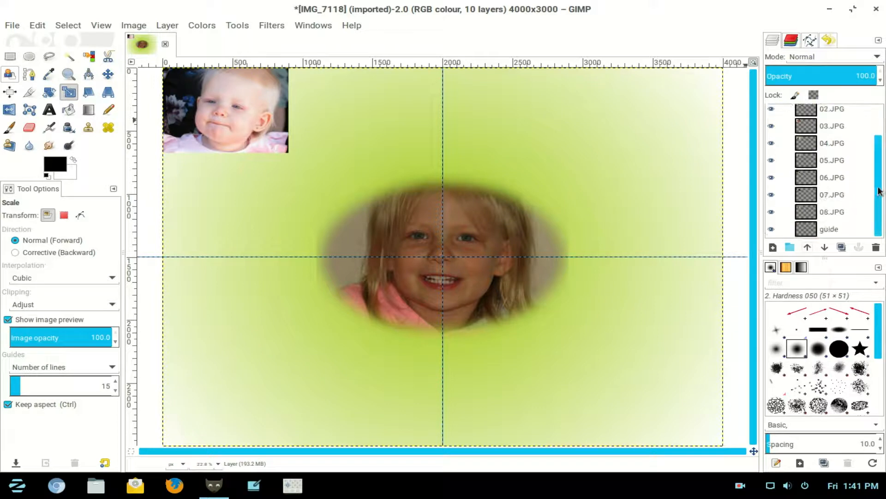
{"action": "left_click", "coordinate": [818, 231]}
{"action": "left_click", "coordinate": [809, 247]}
{"action": "left_click", "coordinate": [809, 247]}
{"action": "left_click", "coordinate": [809, 247]}
{"action": "left_click", "coordinate": [809, 247]}
{"action": "left_click", "coordinate": [809, 247]}
{"action": "left_click", "coordinate": [809, 247]}
{"action": "left_click", "coordinate": [809, 248]}
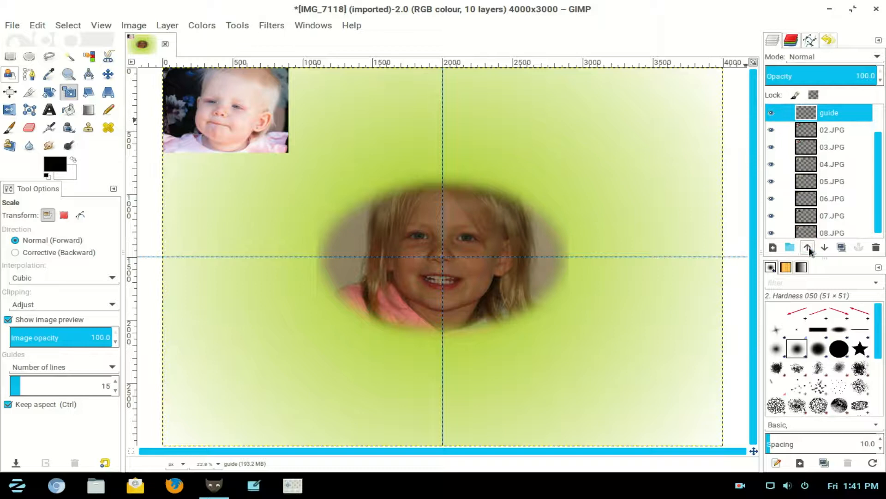
{"action": "left_click", "coordinate": [809, 247]}
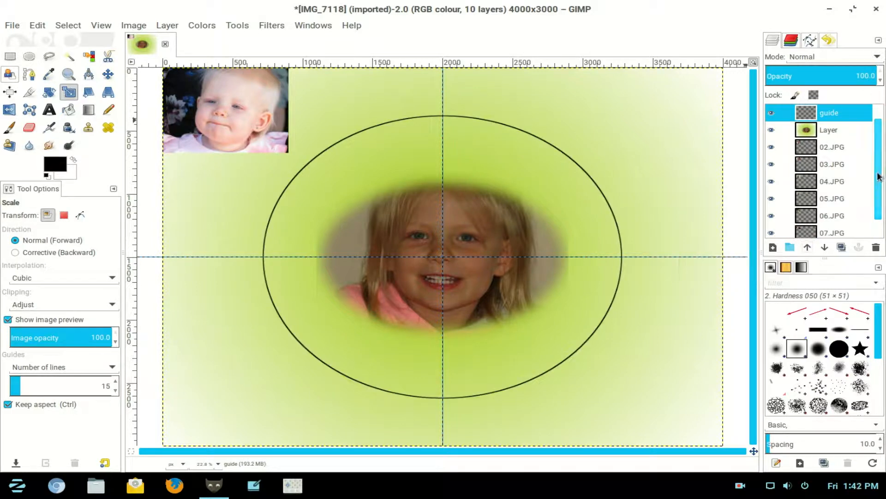
{"action": "left_click", "coordinate": [826, 248]}
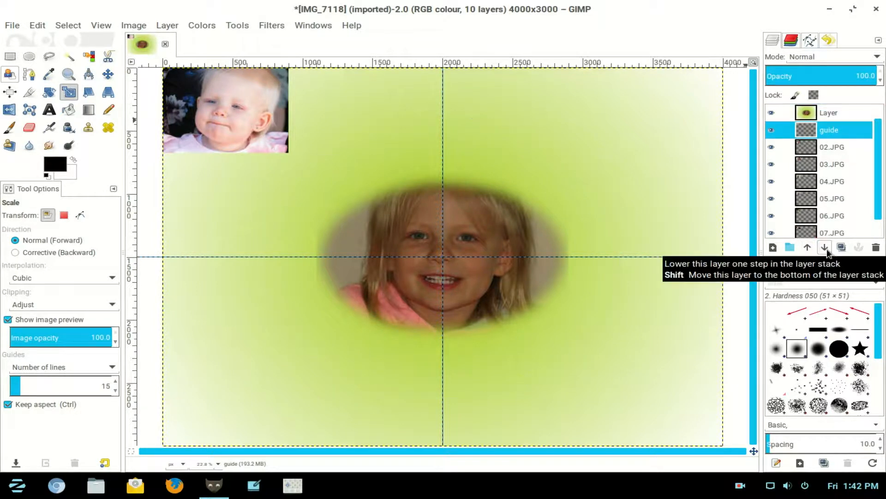
Reduce the gradient portrait layer's opacity to 81 percent
{"action": "left_click", "coordinate": [845, 120]}
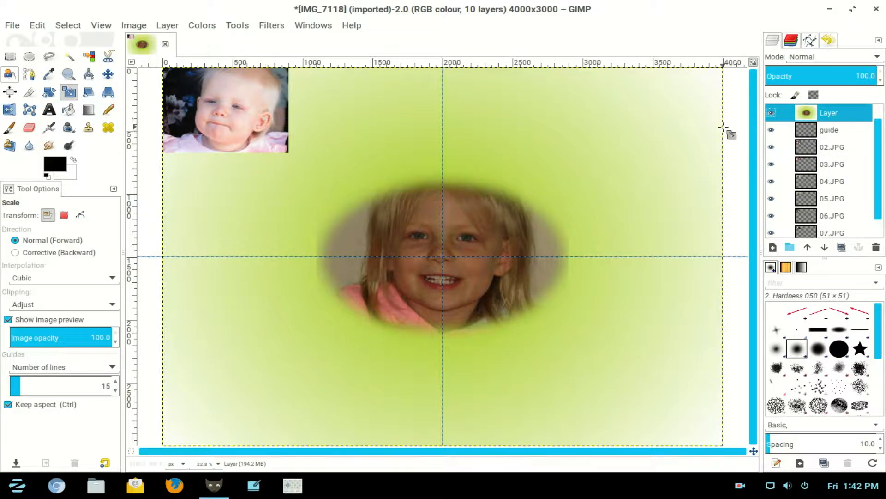
{"action": "left_click", "coordinate": [881, 81]}
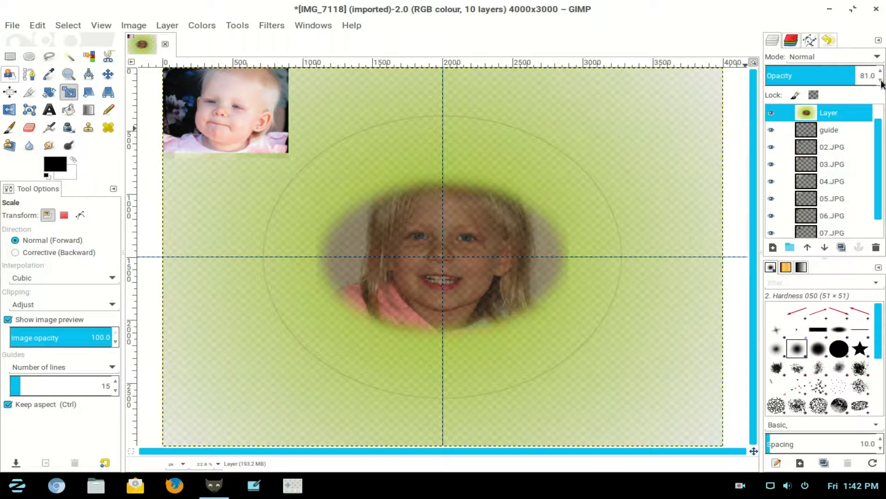
Set the Move tool to move the active layer and place photo 01.JPG at the ellipse's top, centred on the vertical guide
{"action": "left_click", "coordinate": [106, 75]}
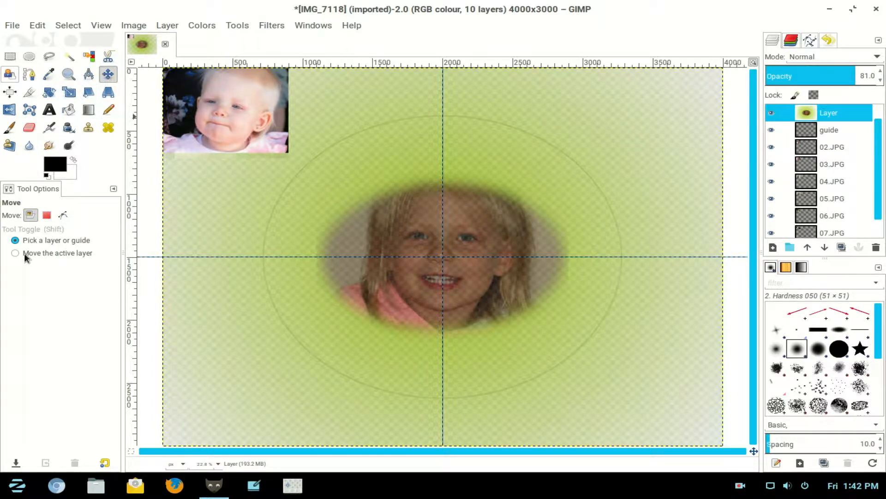
{"action": "scroll", "coordinate": [820, 170], "scroll_direction": "up", "scroll_amount": 1}
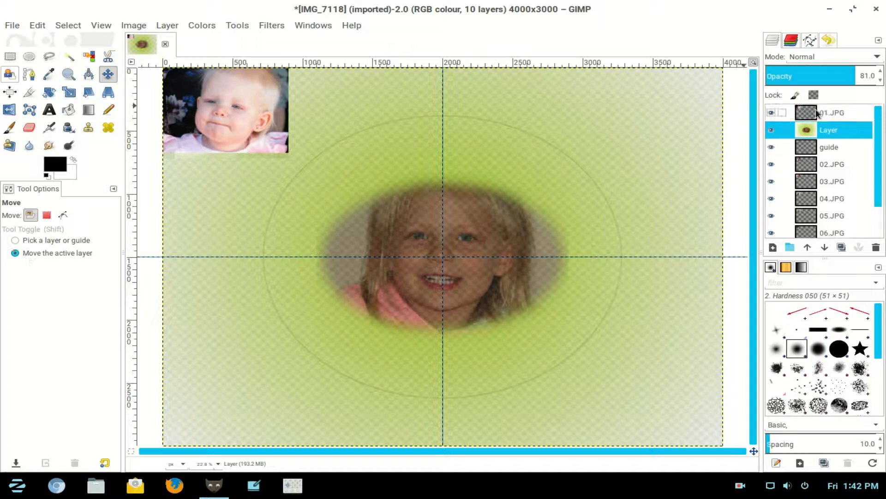
{"action": "left_click", "coordinate": [814, 110]}
{"action": "left_click_drag", "start_coordinate": [203, 98], "coordinate": [420, 106]}
Place photo 02.JPG on the ellipse's upper-right arc and 03.JPG at its right end, centred on the horizontal guide
{"action": "left_click", "coordinate": [818, 166]}
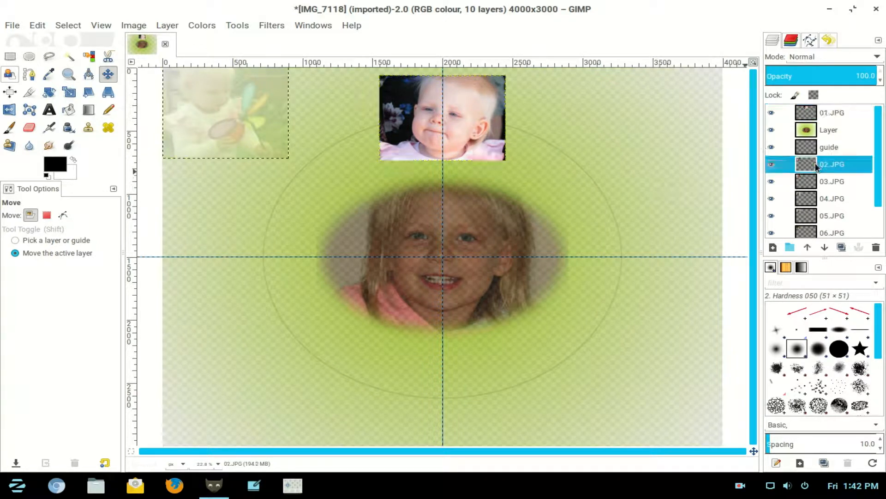
{"action": "left_click_drag", "start_coordinate": [224, 119], "coordinate": [564, 156]}
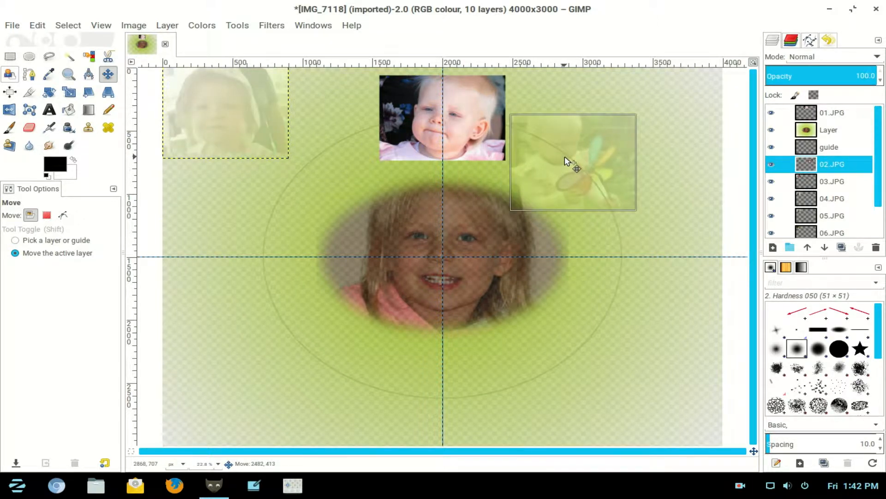
{"action": "left_click_drag", "start_coordinate": [564, 156], "coordinate": [567, 157]}
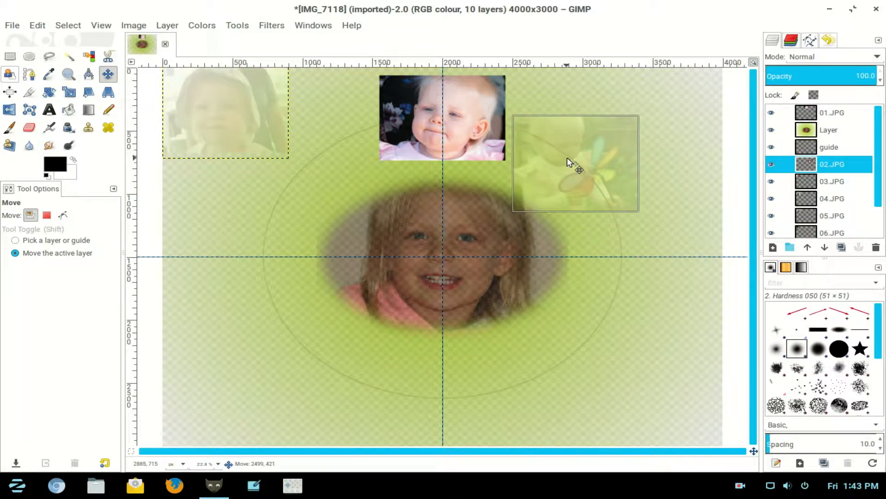
{"action": "left_click", "coordinate": [822, 184]}
{"action": "left_click_drag", "start_coordinate": [209, 112], "coordinate": [608, 257]}
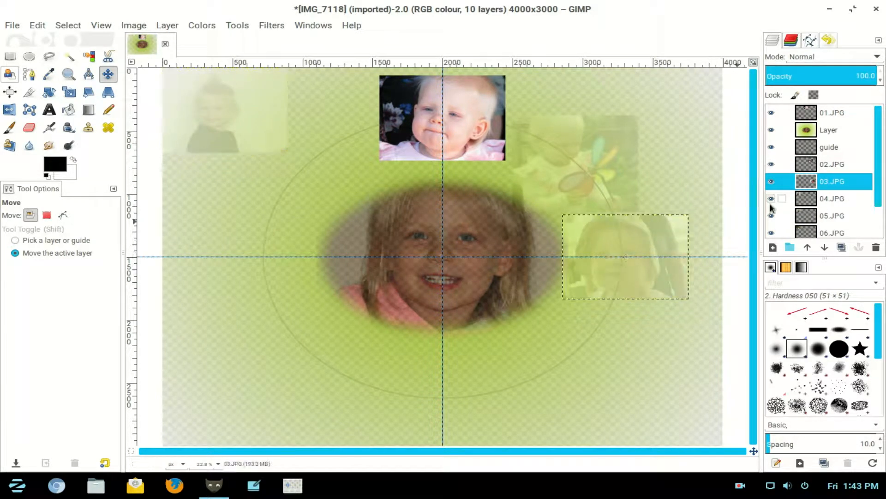
Place photo 04.JPG on the ellipse's lower-right arc, level with 02.JPG's sides, and 05.JPG at its bottom, centred on the vertical guide
{"action": "left_click", "coordinate": [811, 199]}
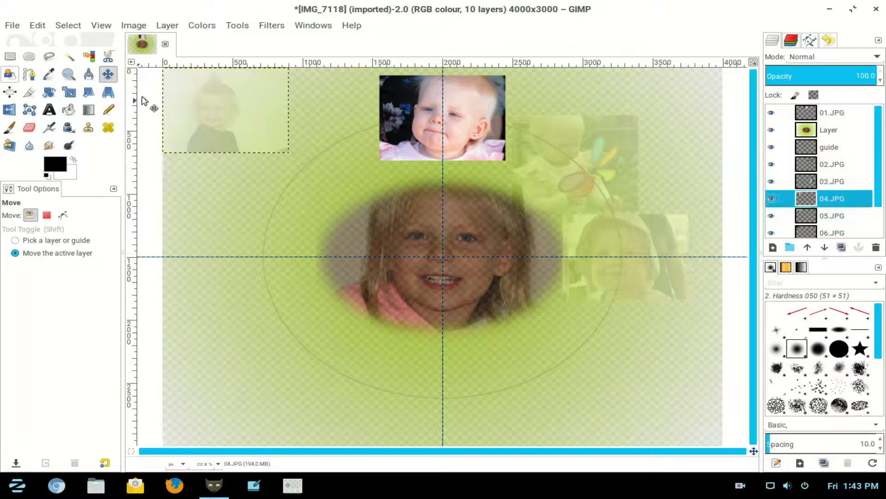
{"action": "left_click_drag", "start_coordinate": [253, 115], "coordinate": [584, 361]}
{"action": "left_click", "coordinate": [809, 225]}
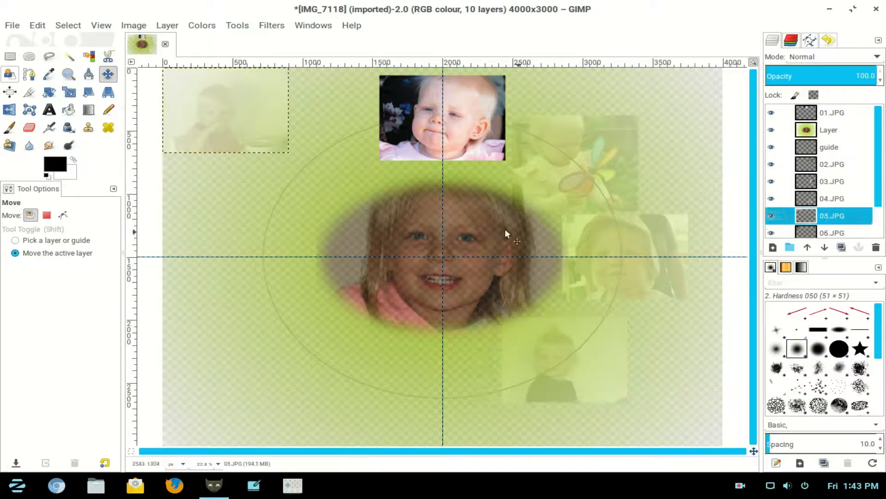
{"action": "left_click_drag", "start_coordinate": [228, 118], "coordinate": [427, 381]}
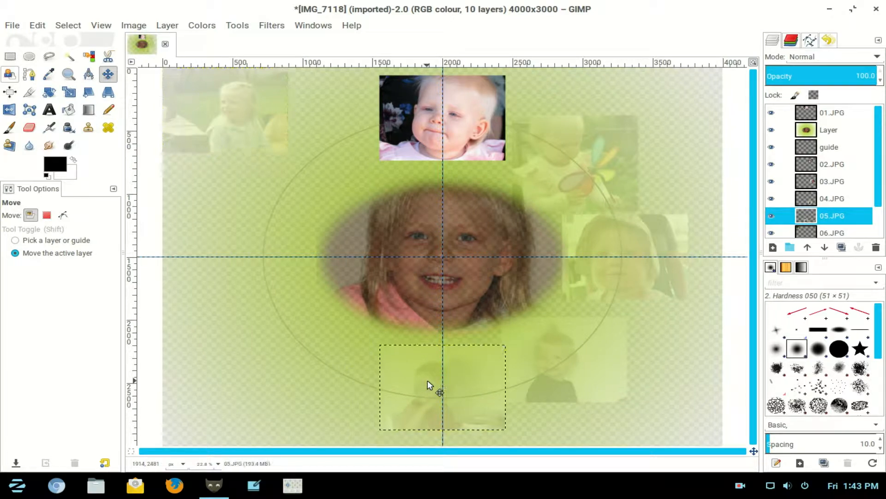
{"action": "left_click", "coordinate": [815, 200]}
{"action": "left_click_drag", "start_coordinate": [574, 362], "coordinate": [580, 353]}
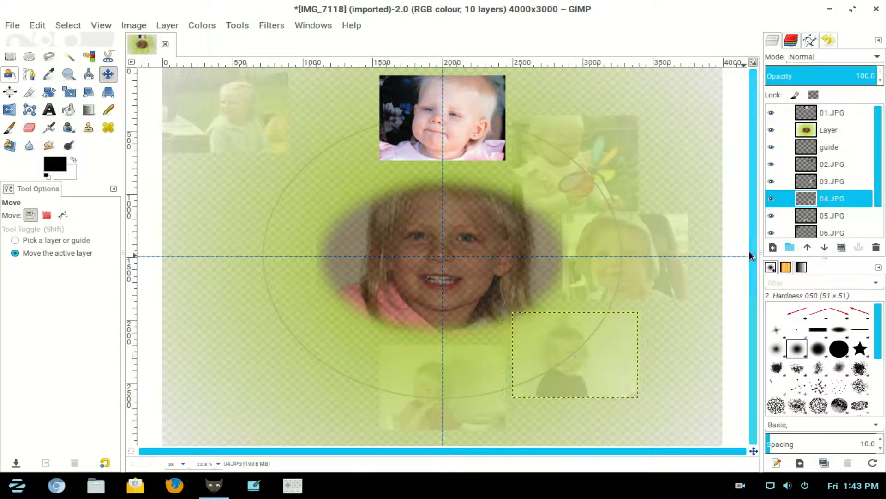
Place photo 06.JPG on the ellipse's lower-left arc and 07.JPG at its left end, centred on the horizontal guide
{"action": "left_click", "coordinate": [808, 234]}
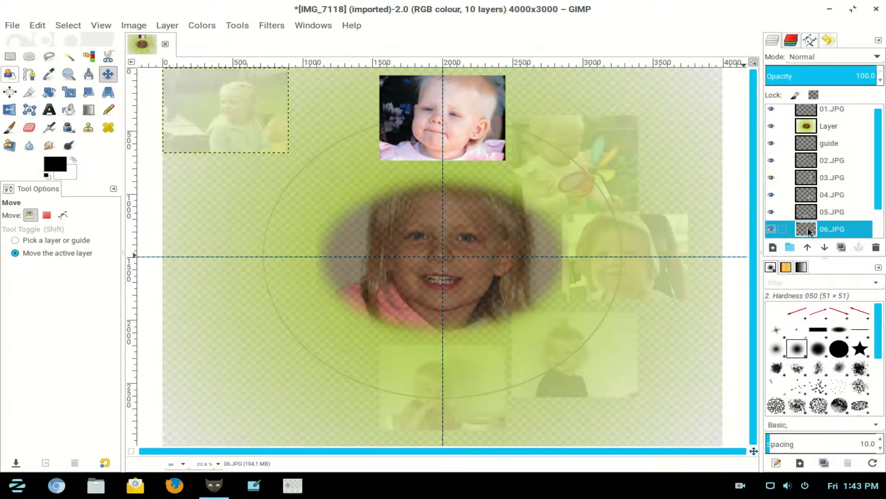
{"action": "left_click_drag", "start_coordinate": [225, 104], "coordinate": [297, 345]}
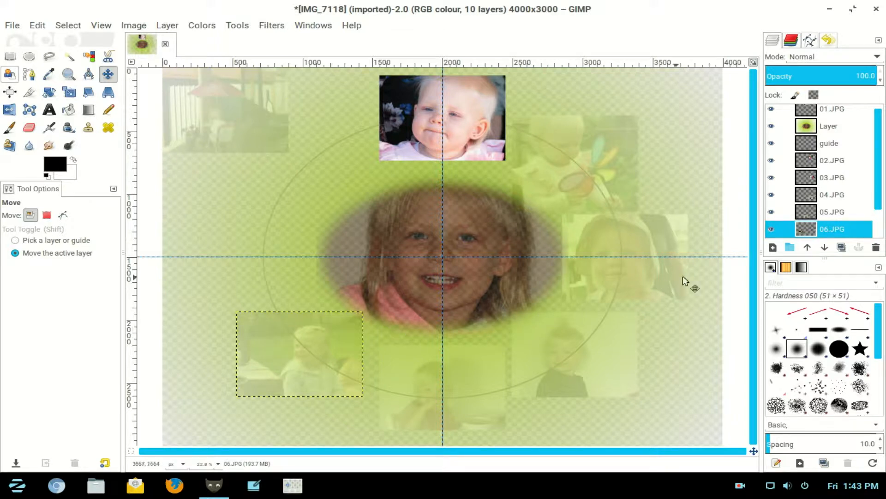
{"action": "scroll", "coordinate": [821, 217], "scroll_direction": "down", "scroll_amount": 2}
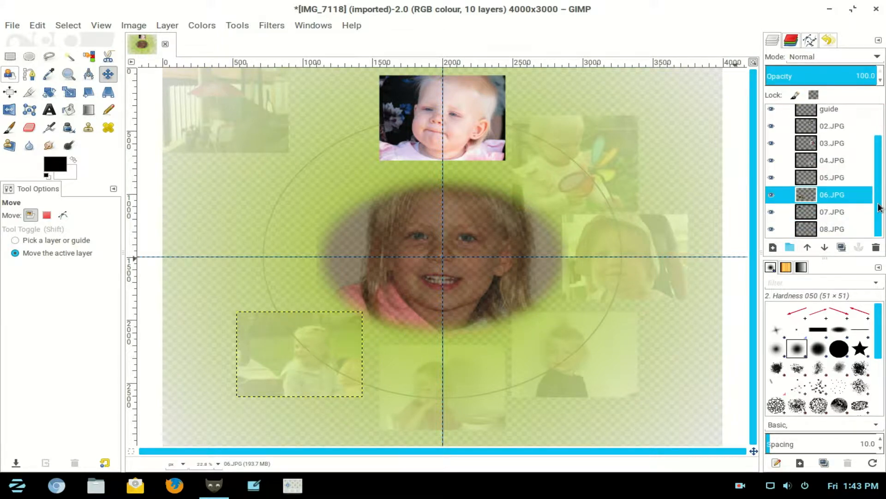
{"action": "left_click", "coordinate": [820, 216]}
{"action": "left_click_drag", "start_coordinate": [231, 110], "coordinate": [266, 253]}
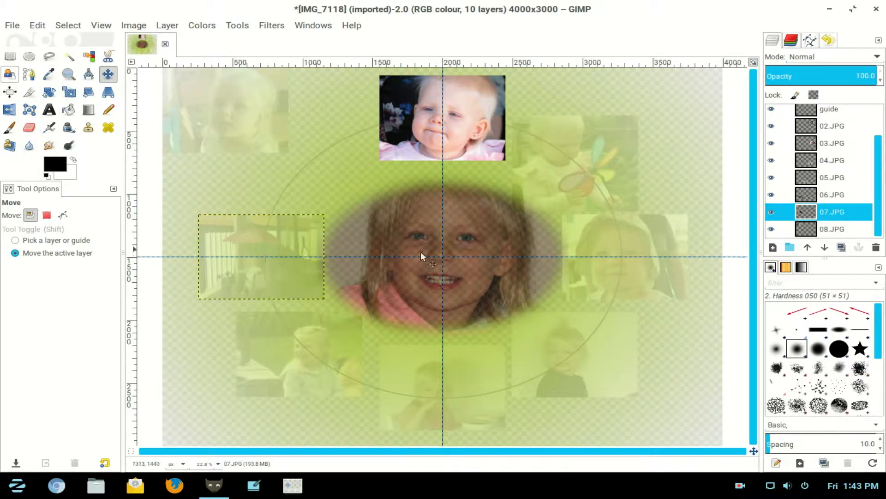
Place photo 08.JPG on the ellipse's upper-left arc and nudge 05.JPG slightly left and down
{"action": "left_click", "coordinate": [805, 232]}
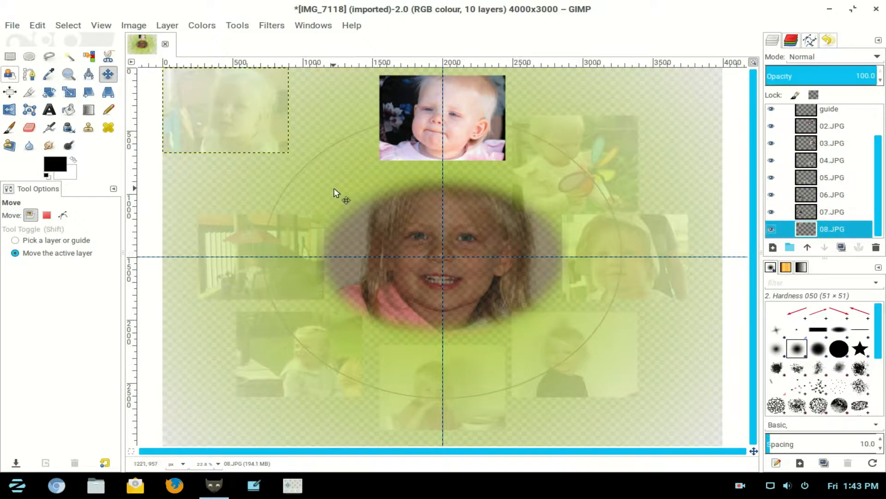
{"action": "left_click_drag", "start_coordinate": [244, 103], "coordinate": [316, 156]}
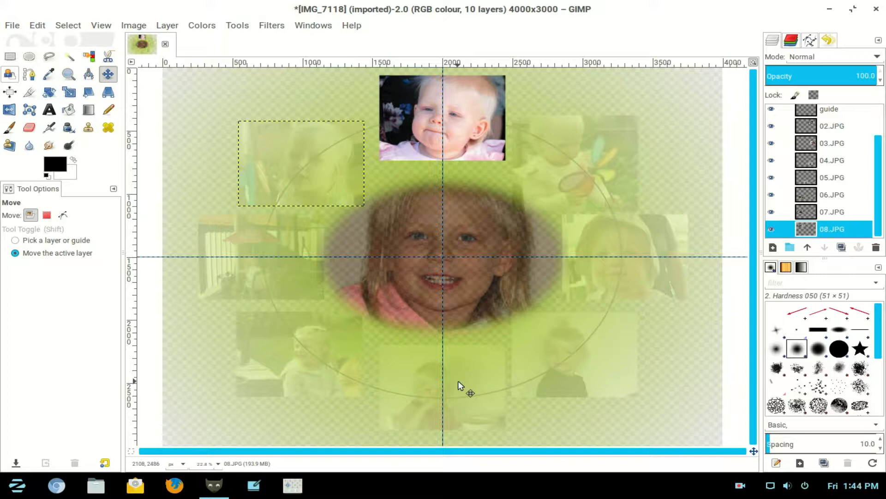
{"action": "left_click", "coordinate": [810, 180]}
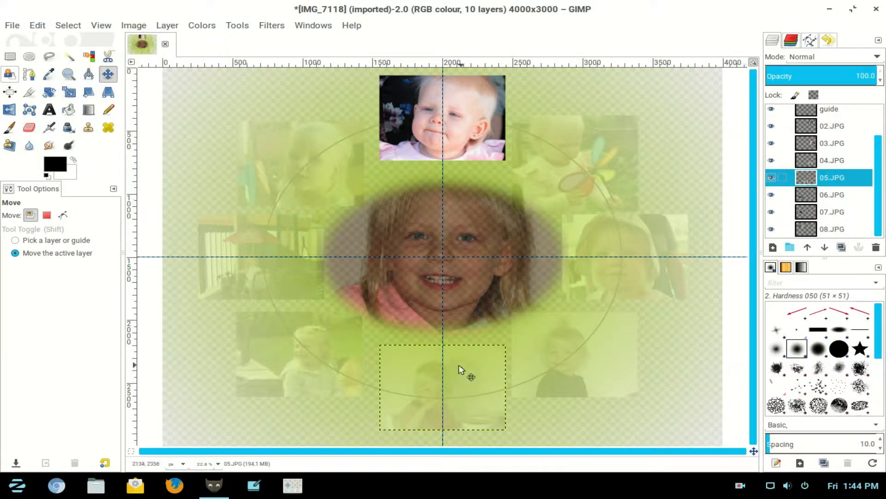
{"action": "left_click_drag", "start_coordinate": [461, 387], "coordinate": [453, 387]}
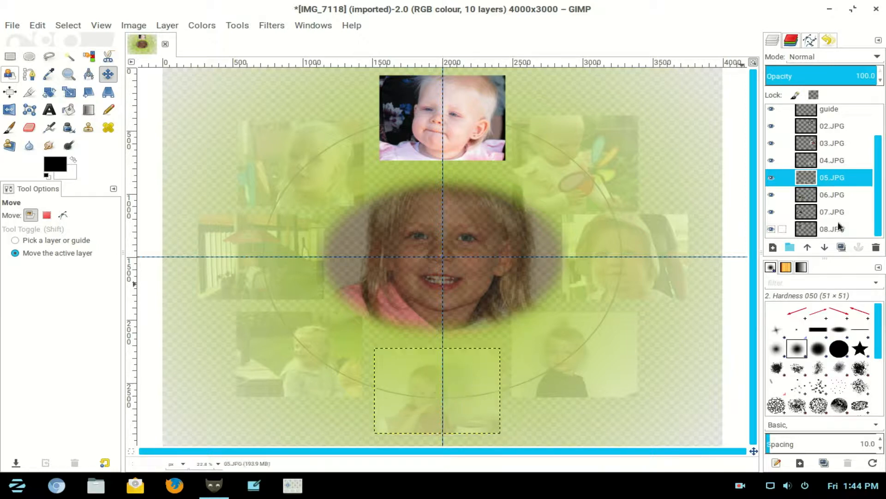
Raise the gradient portrait layer above 01.JPG to the top of the layer stack
{"action": "scroll", "coordinate": [880, 221], "scroll_direction": "up", "scroll_amount": 2}
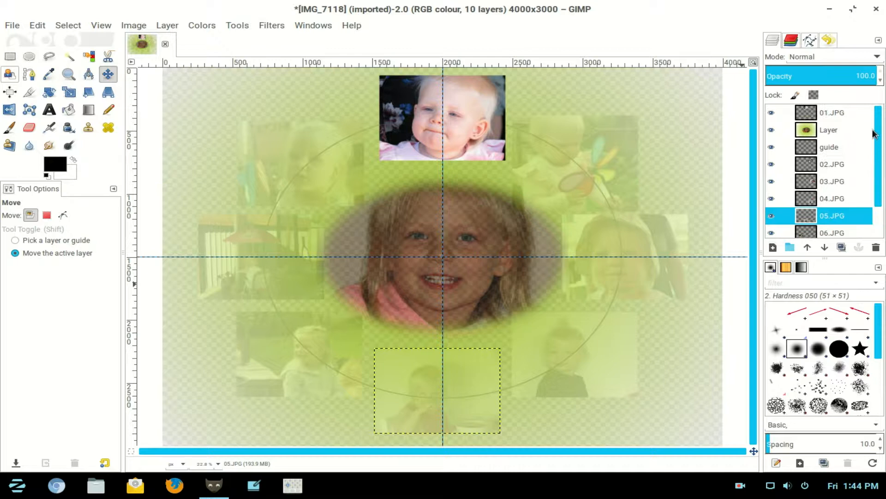
{"action": "left_click", "coordinate": [837, 130]}
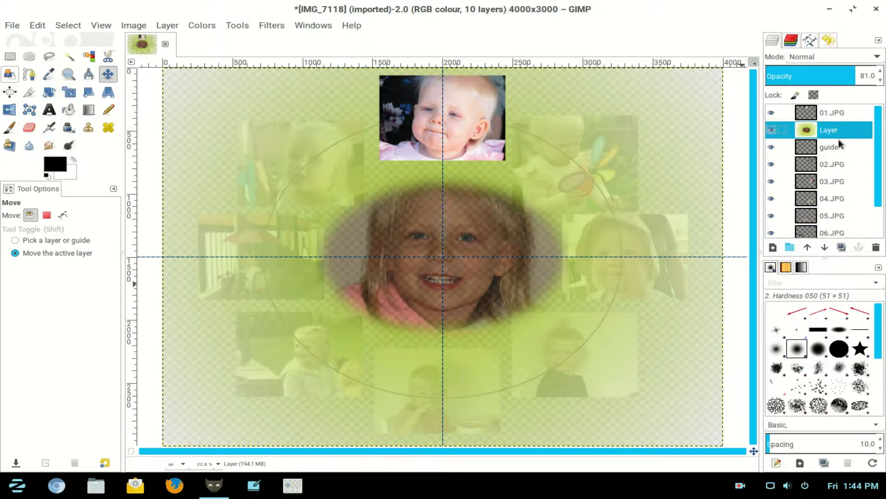
{"action": "left_click", "coordinate": [809, 249]}
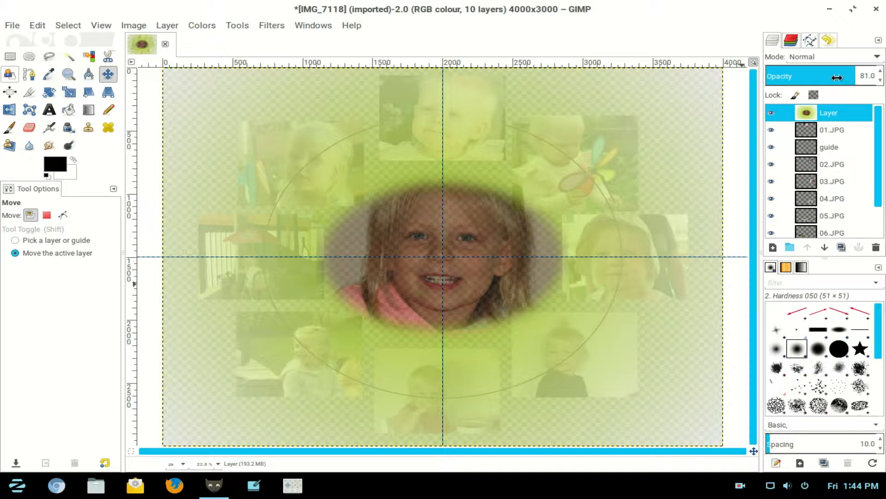
Add a white (full opacity) layer mask to the gradient portrait layer
{"action": "left_click", "coordinate": [162, 21]}
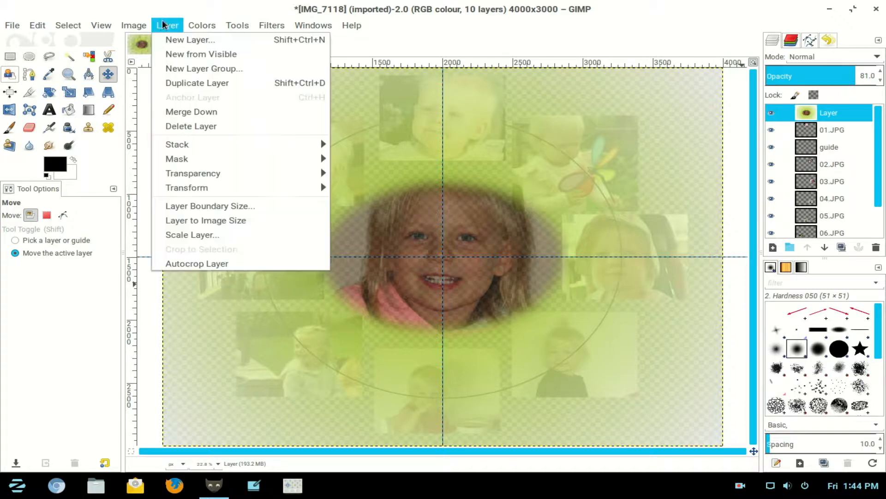
{"action": "mouse_move", "coordinate": [183, 163]}
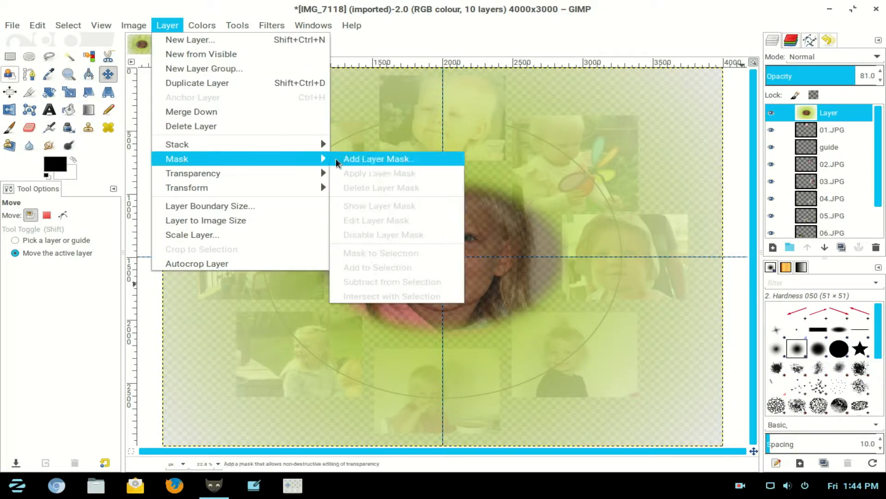
{"action": "left_click", "coordinate": [357, 161]}
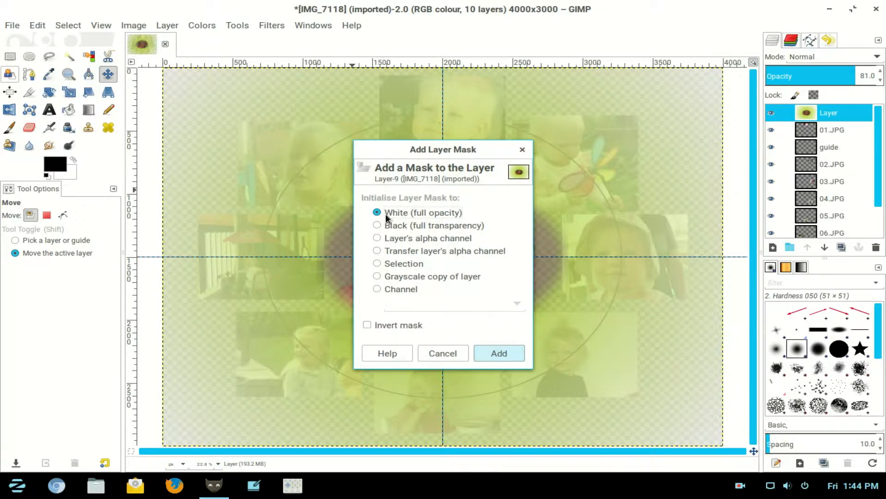
{"action": "left_click", "coordinate": [498, 354]}
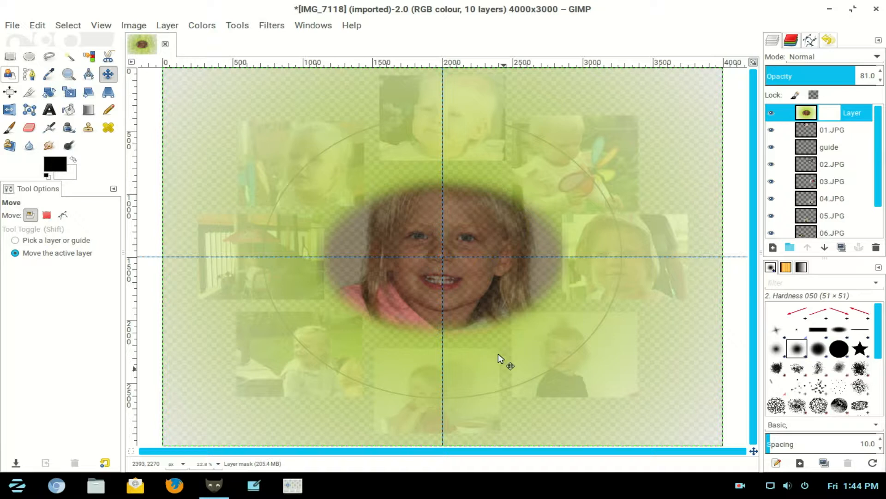
Set up the Paintbrush with the 2. Hardness 100 brush at size 650
{"action": "left_click", "coordinate": [11, 128]}
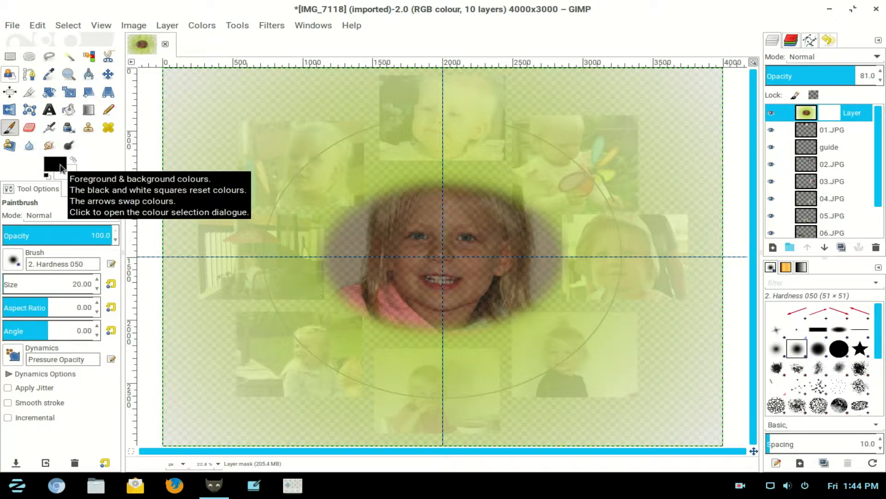
{"action": "left_click", "coordinate": [839, 349]}
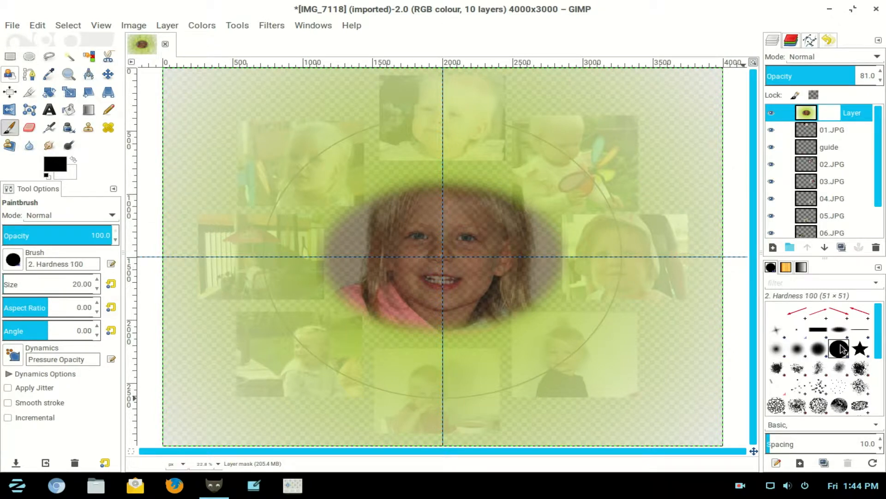
{"action": "left_click", "coordinate": [58, 282]}
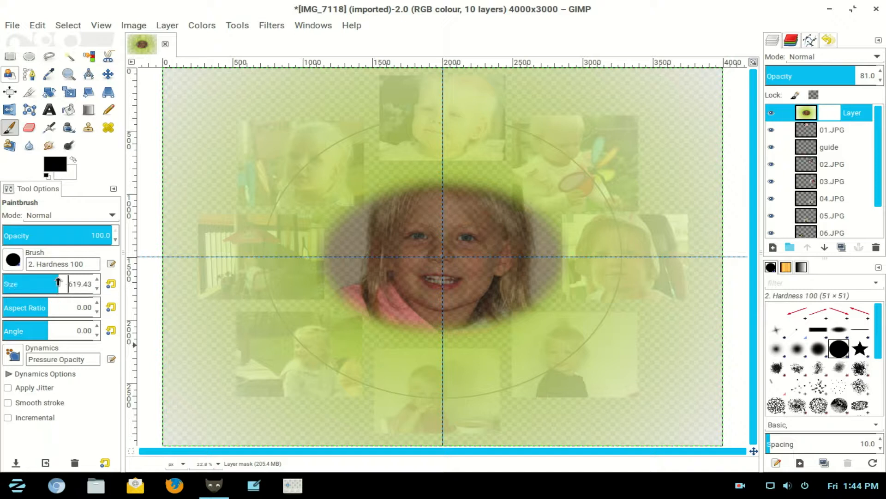
{"action": "left_click", "coordinate": [58, 281]}
{"action": "left_click_drag", "start_coordinate": [58, 282], "coordinate": [62, 284]}
{"action": "left_click", "coordinate": [97, 289]}
{"action": "left_click", "coordinate": [97, 289]}
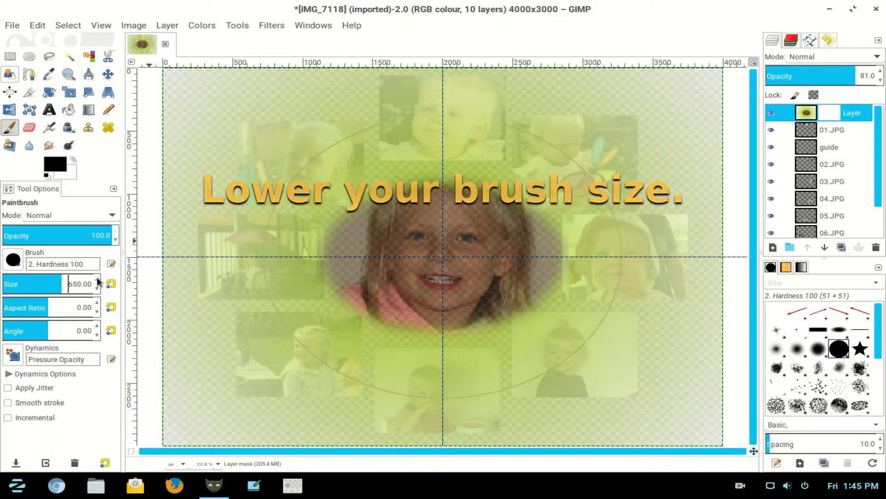
Paint one black brush dab on the layer mask over each of the eight small photos to reveal them as circles
{"action": "left_click", "coordinate": [446, 120]}
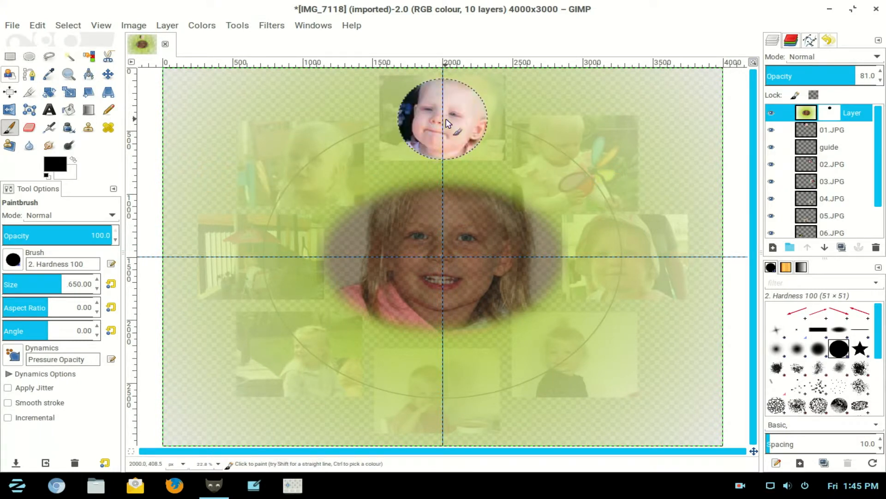
{"action": "left_click", "coordinate": [572, 160]}
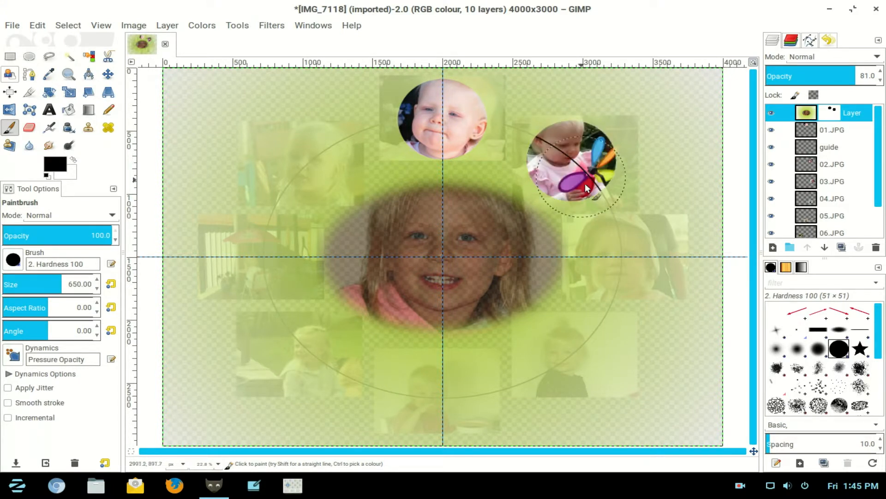
{"action": "left_click", "coordinate": [620, 262]}
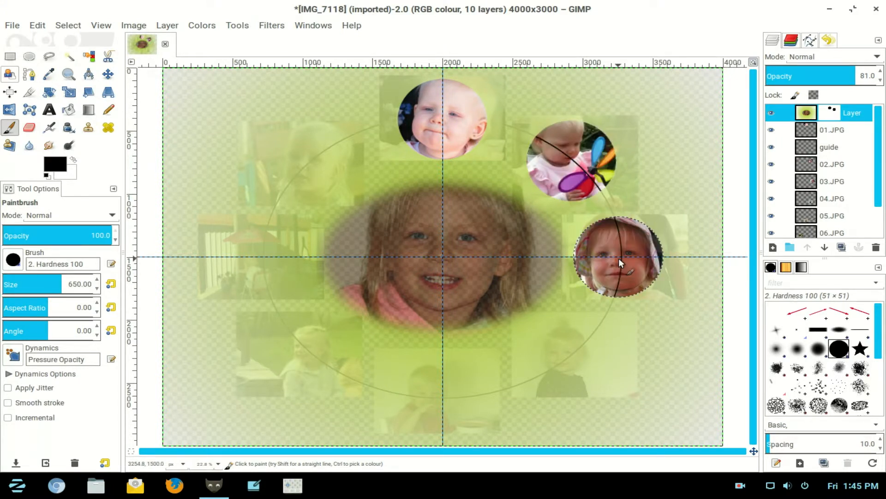
{"action": "left_click", "coordinate": [568, 356]}
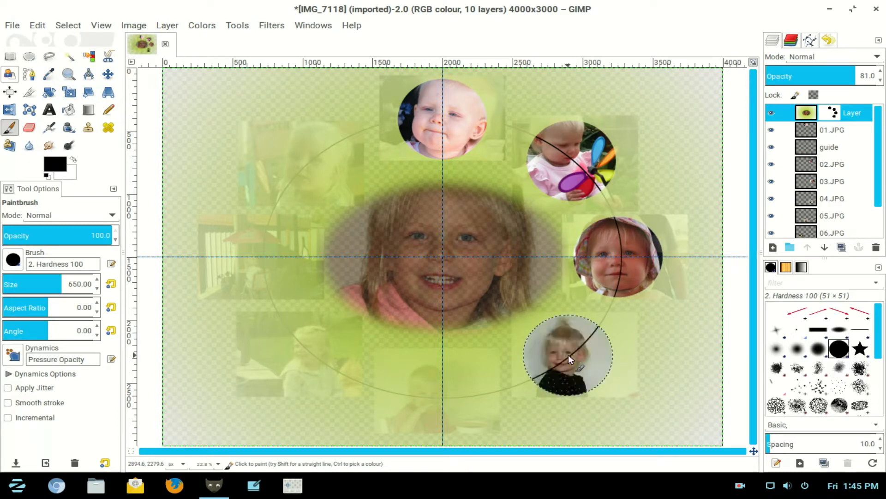
{"action": "left_click", "coordinate": [439, 384]}
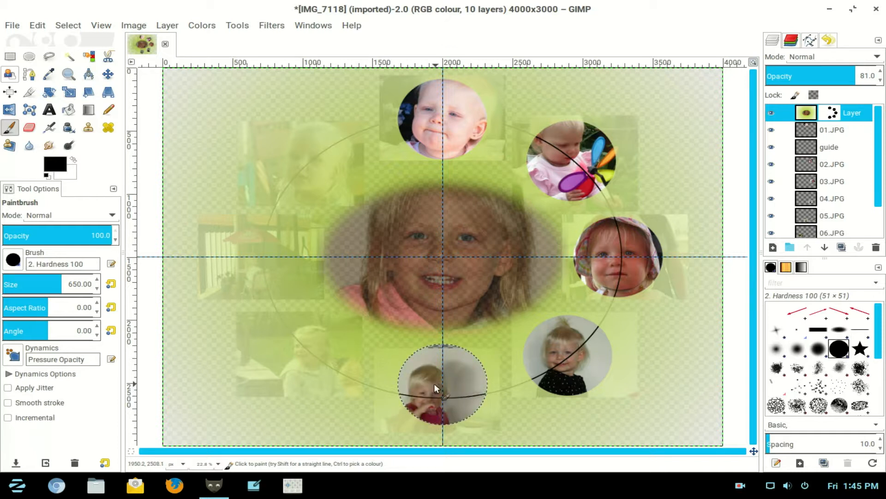
{"action": "left_click", "coordinate": [307, 356]}
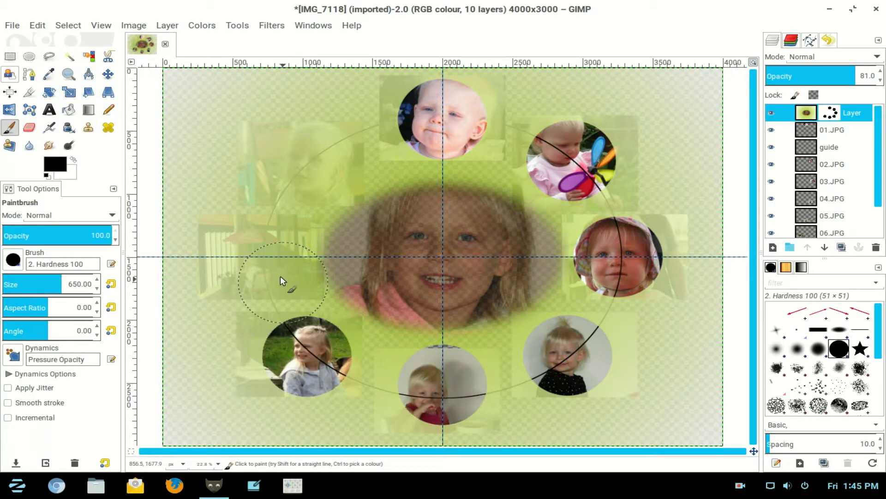
{"action": "left_click", "coordinate": [264, 256]}
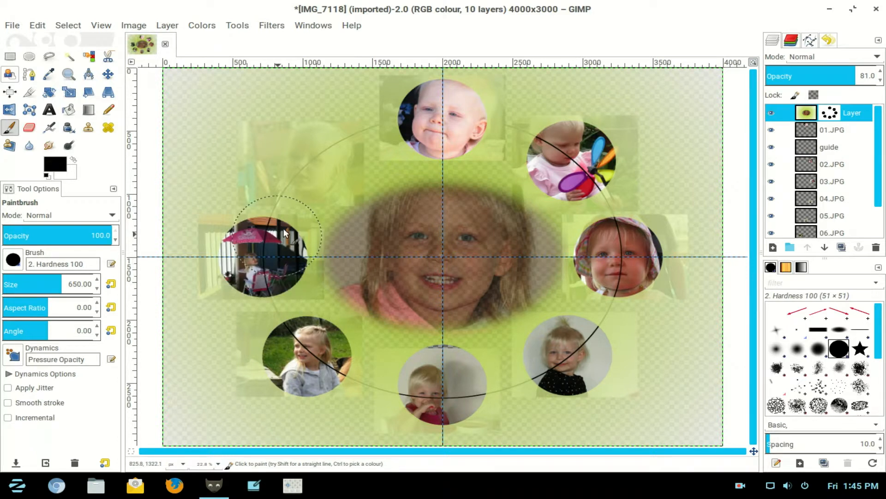
{"action": "left_click", "coordinate": [308, 165]}
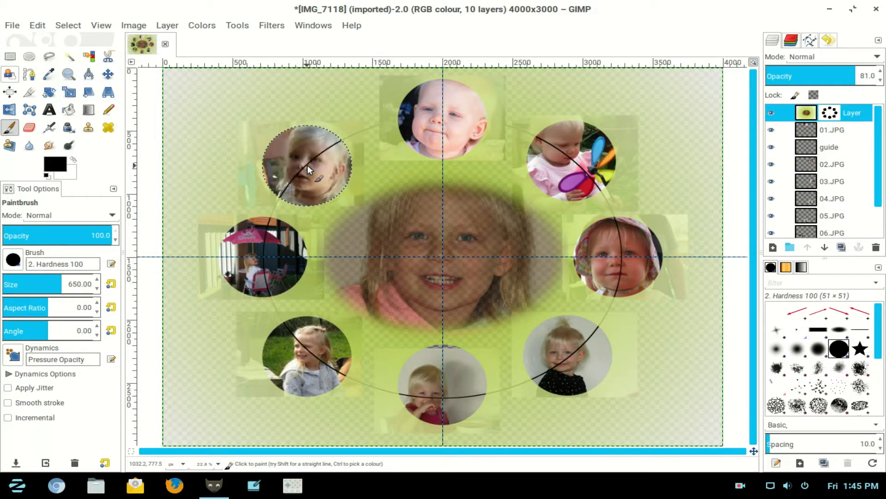
Clear any selection and delete the guide layer that holds the black ellipse outline
{"action": "key", "text": "shift+ctrl+a"}
{"action": "left_click", "coordinate": [814, 153]}
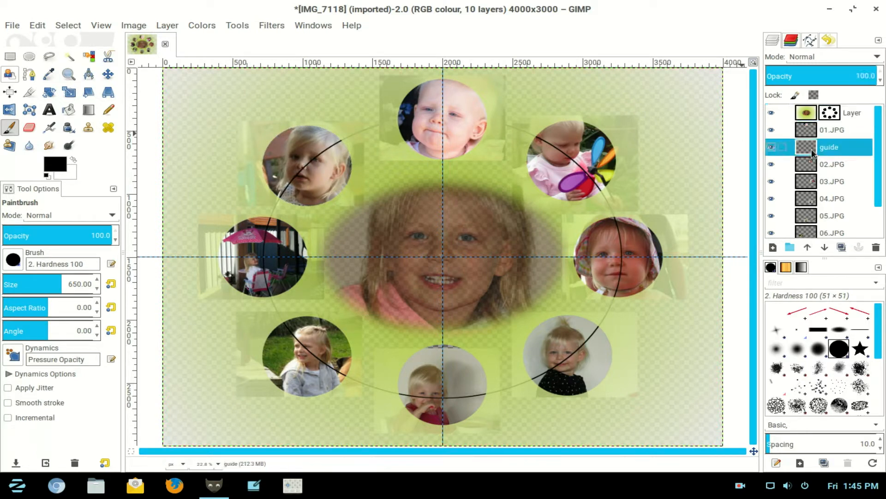
{"action": "left_click", "coordinate": [876, 247]}
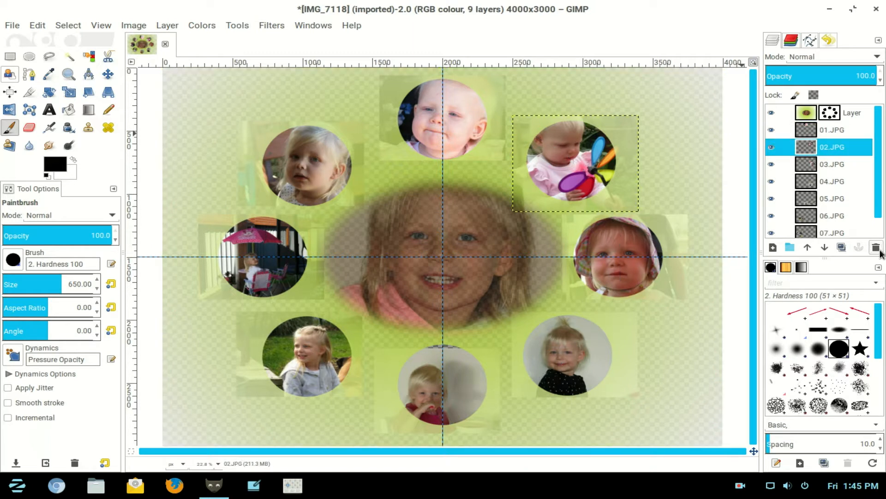
Set the opacity of the masked gradient portrait layer at the top of the stack to 100
{"action": "left_click", "coordinate": [808, 112]}
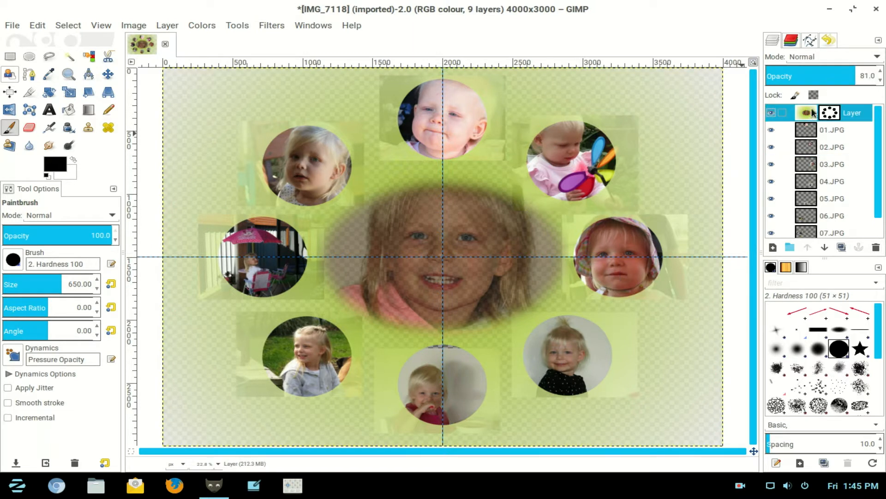
{"action": "left_click_drag", "start_coordinate": [847, 78], "coordinate": [880, 75]}
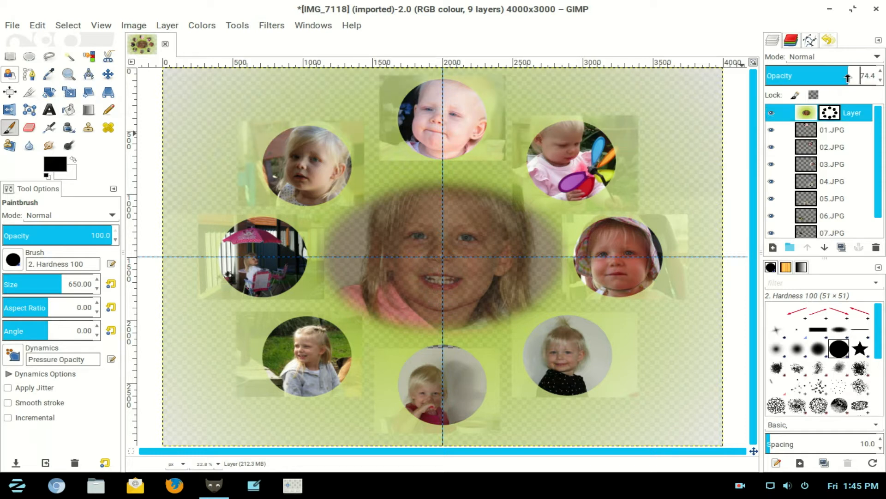
Remove all guides from the image and flatten the collage's layers
{"action": "left_click", "coordinate": [140, 25]}
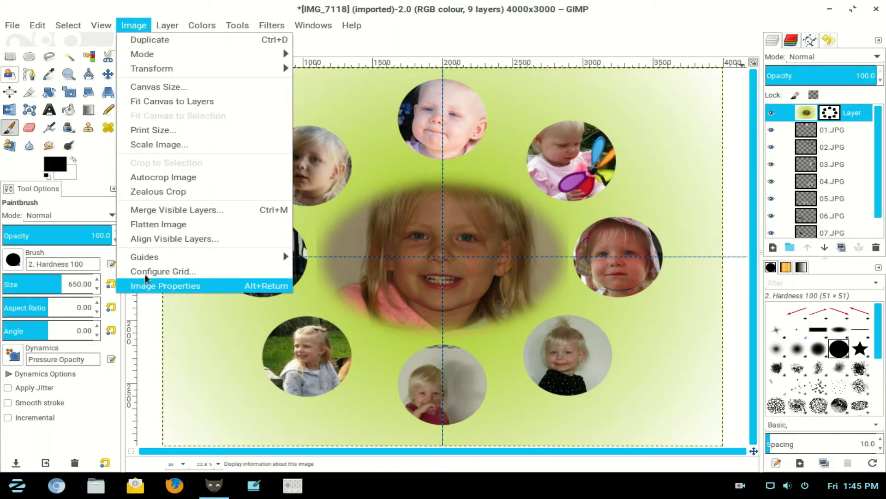
{"action": "mouse_move", "coordinate": [154, 261]}
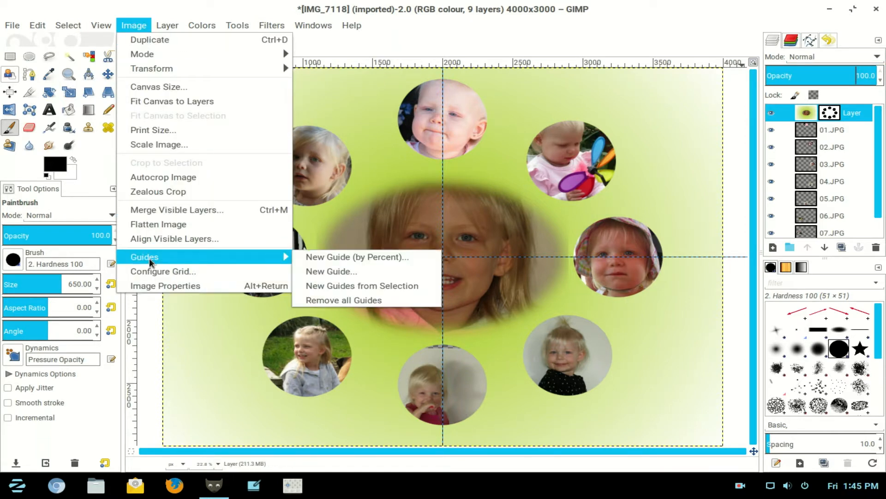
{"action": "left_click", "coordinate": [364, 302]}
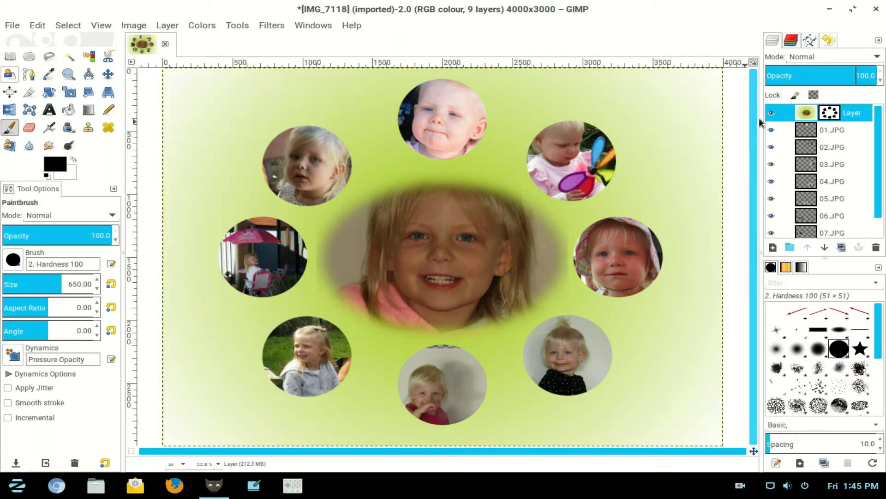
{"action": "right_click", "coordinate": [803, 115]}
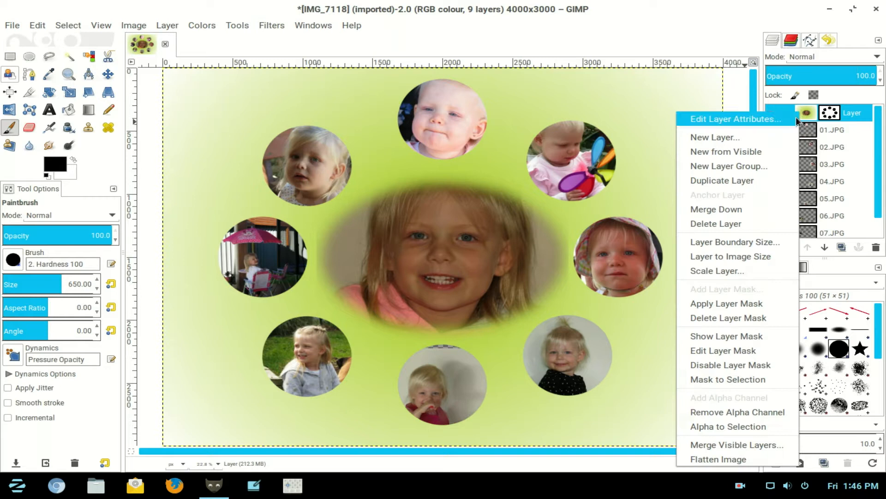
{"action": "left_click", "coordinate": [765, 460]}
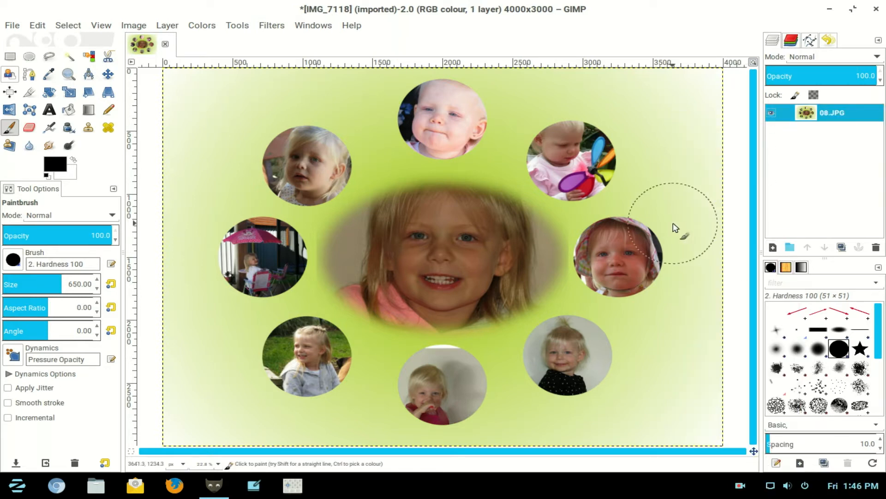